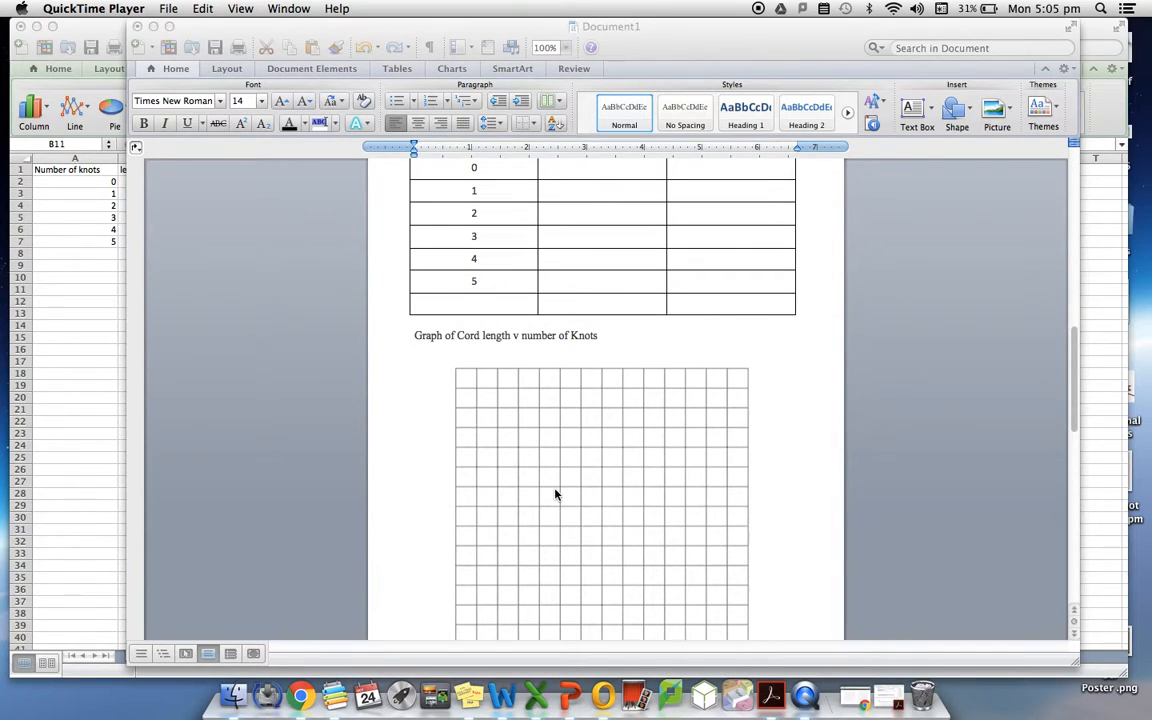
# Look over the worksheet's knots table, blank graph grid and the instruction about opening a spreadsheet in the Word document
pyautogui.scroll(-3, 553, 491)
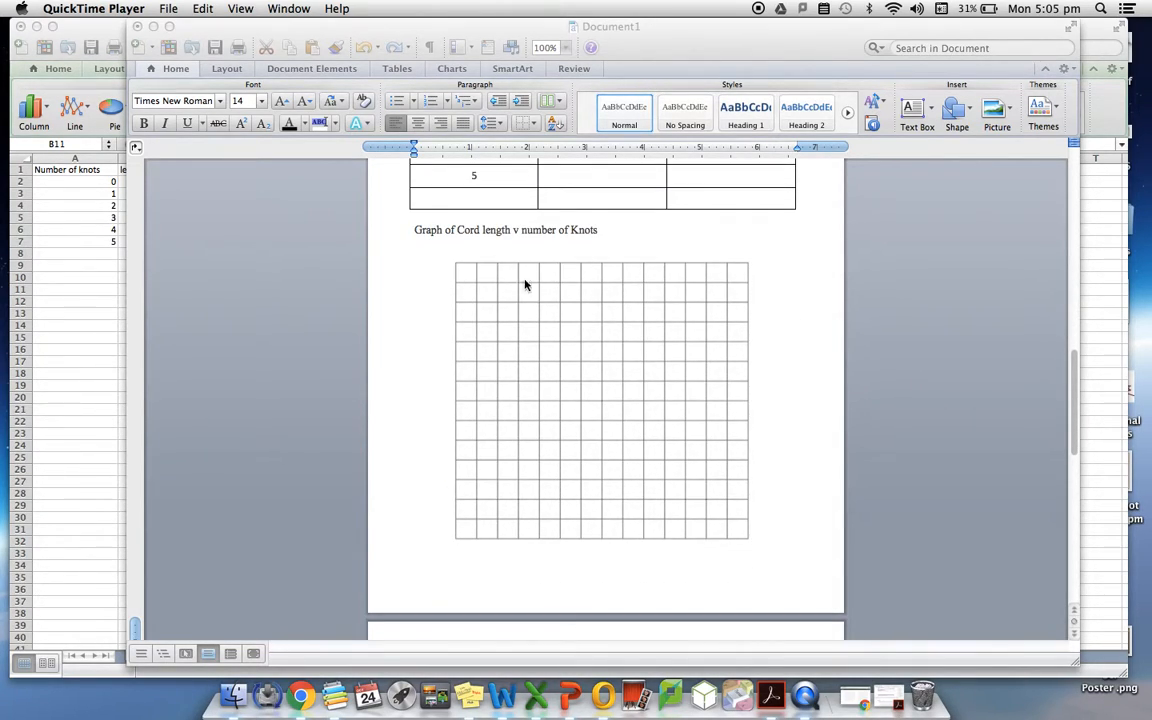
pyautogui.scroll(-4, 558, 404)
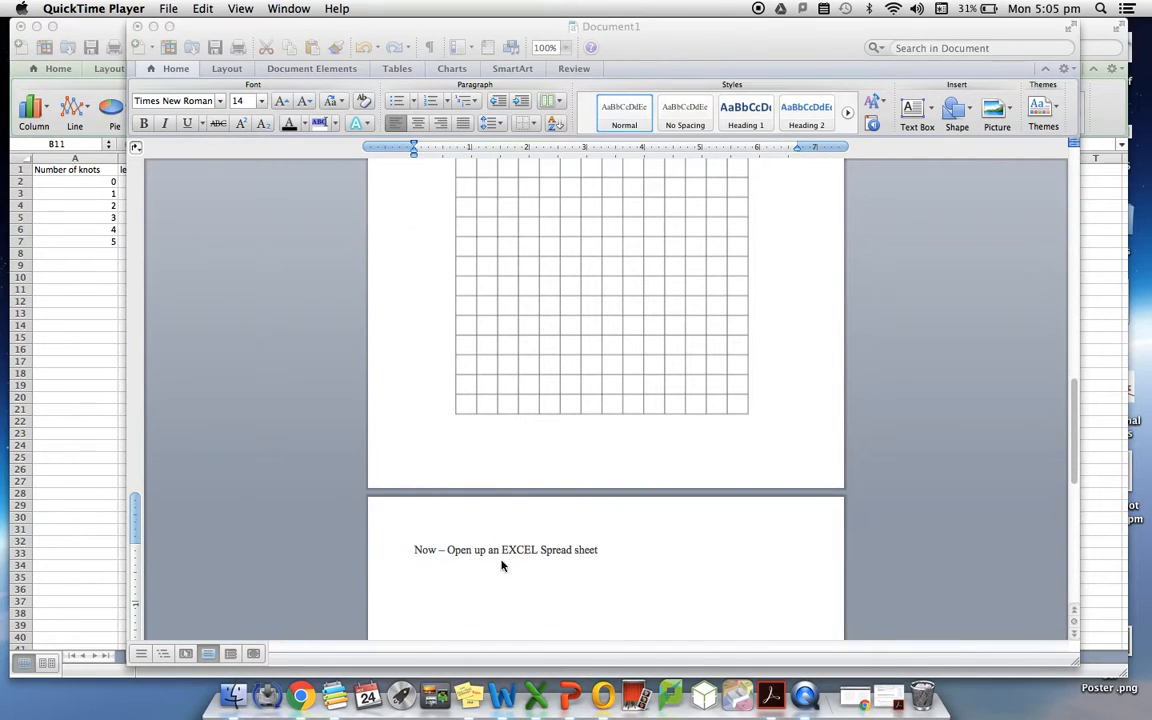
pyautogui.scroll(3, 545, 347)
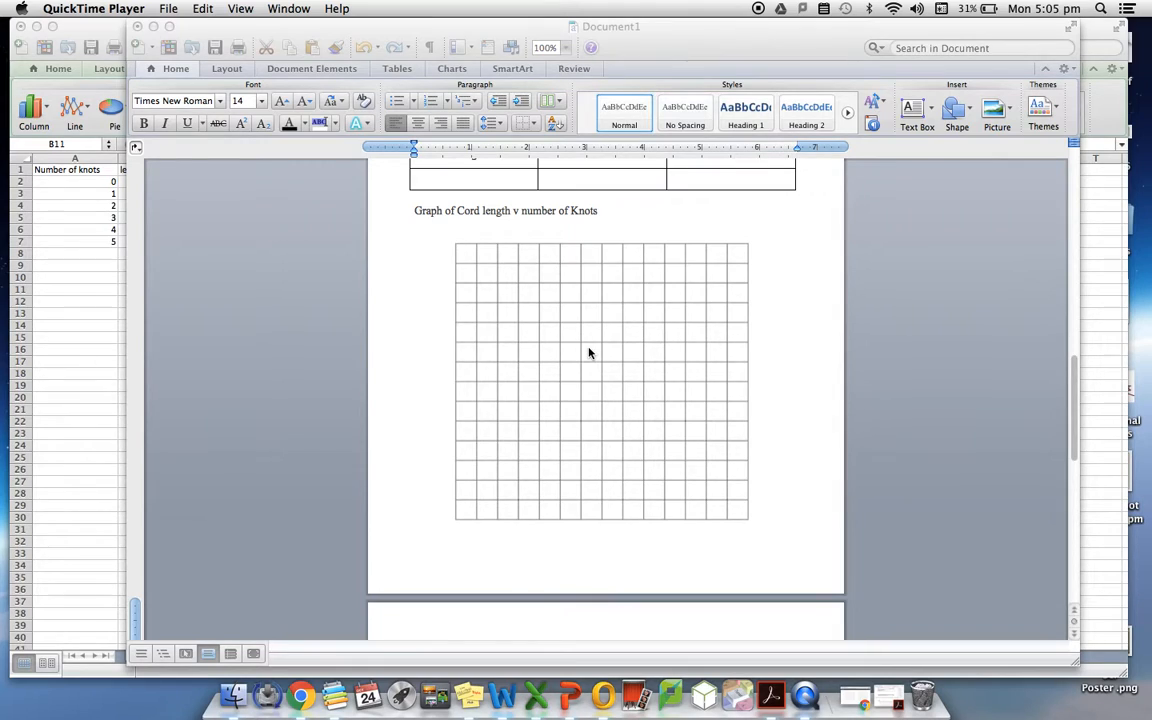
pyautogui.scroll(1, 588, 353)
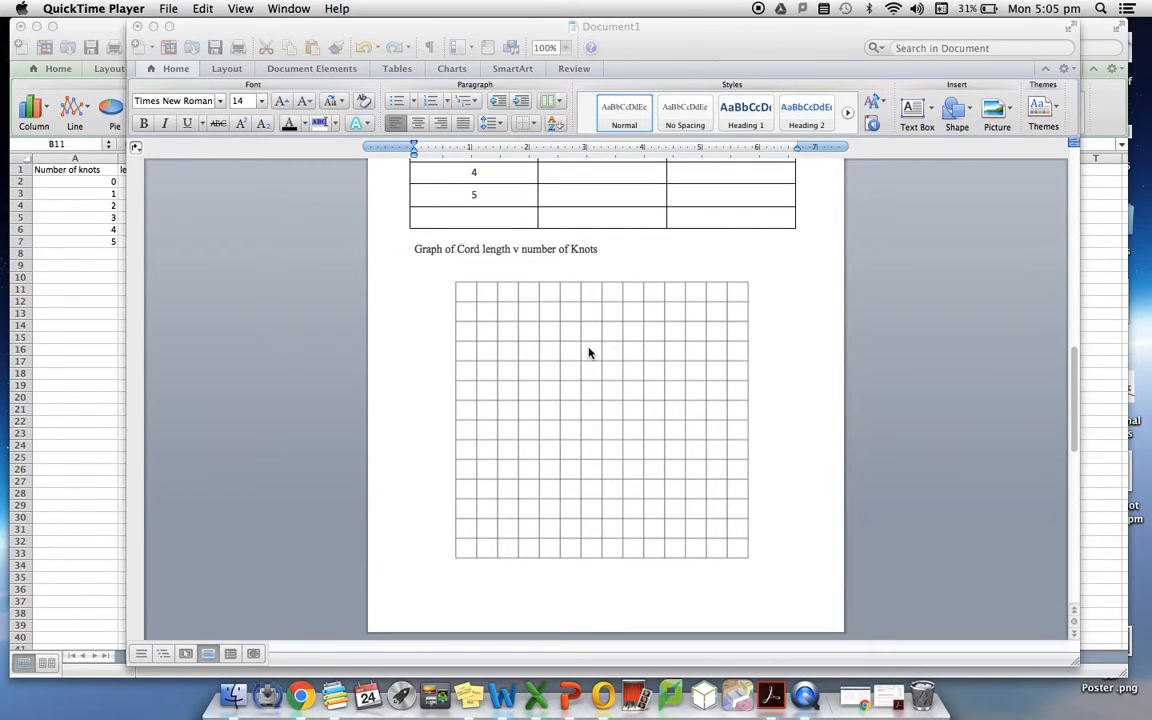
# Switch to the Excel workbook with the knot data and narrow its window so the Word document stays reachable beside it
pyautogui.click(78, 296)
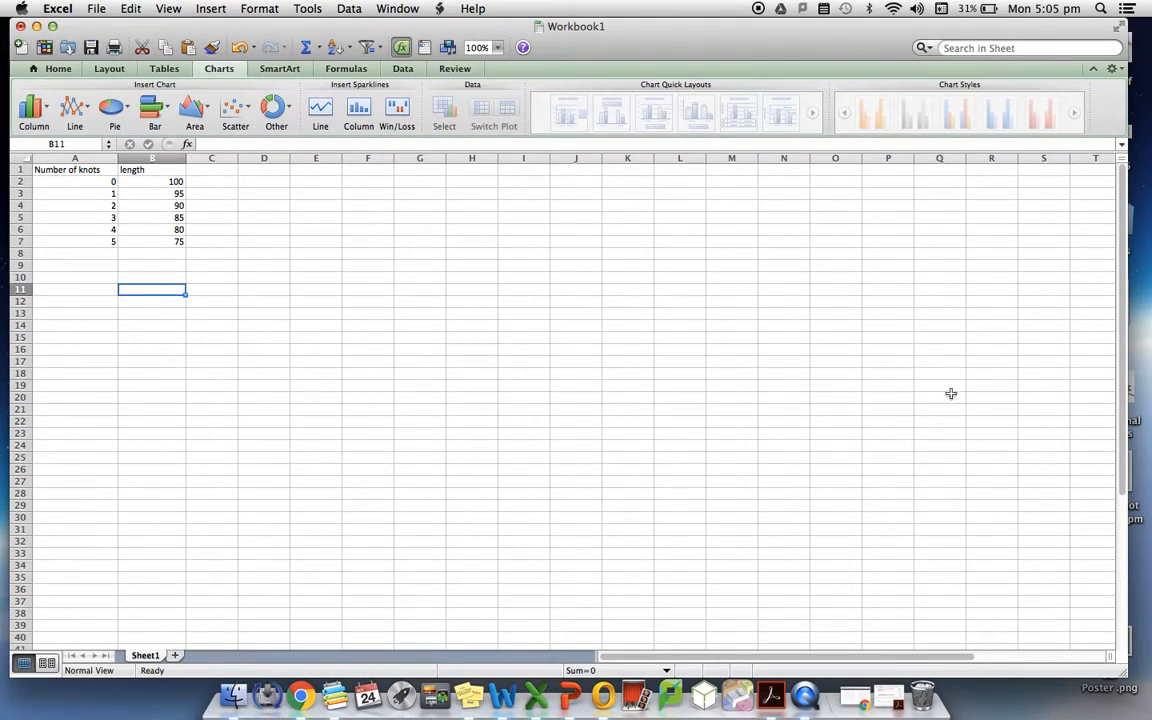
pyautogui.moveTo(1124, 676); pyautogui.dragTo(832, 692)
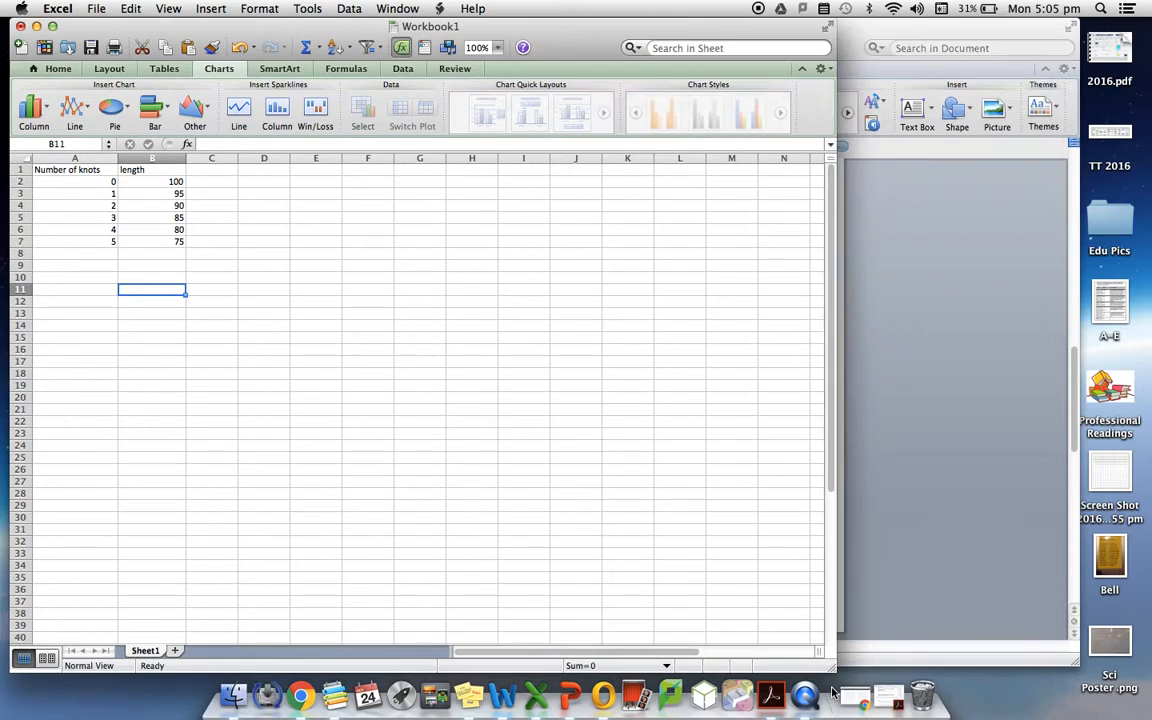
pyautogui.click(876, 391)
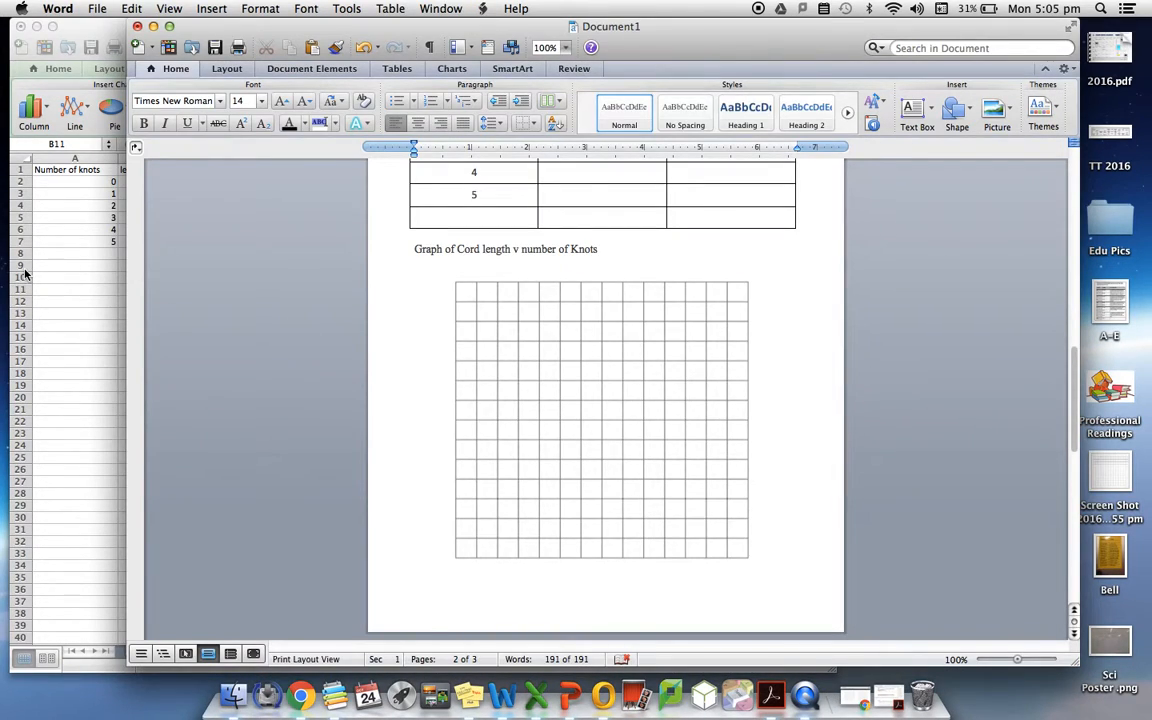
pyautogui.click(25, 273)
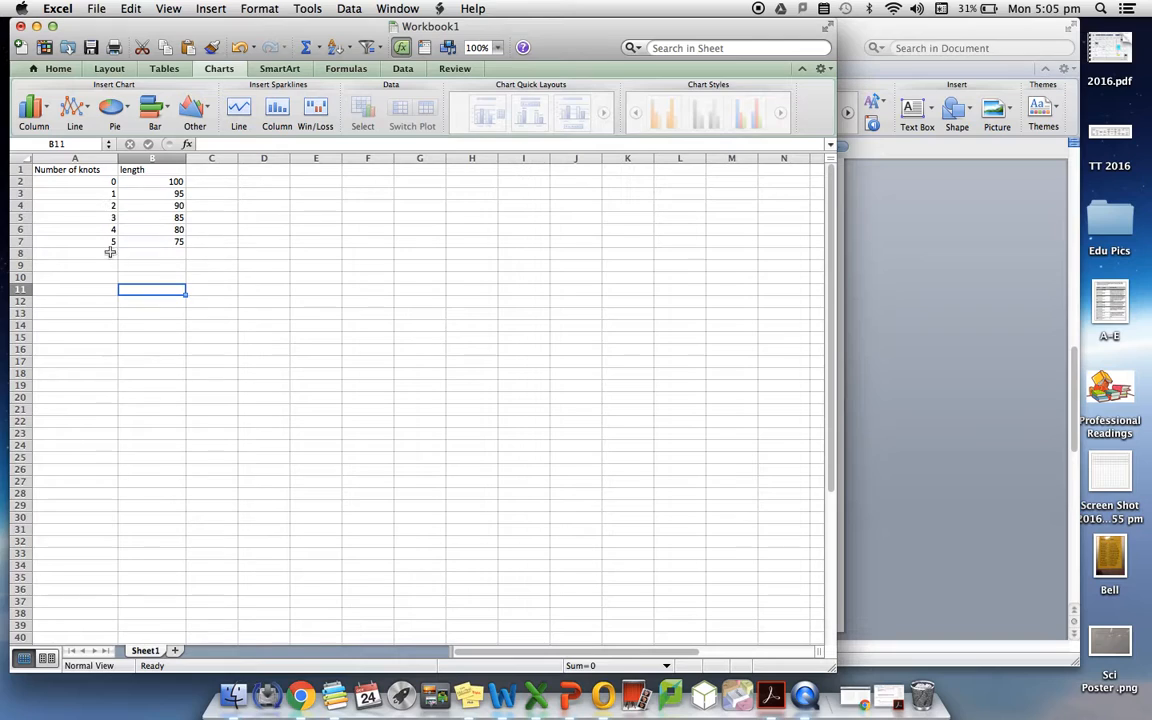
# Change the column header in cell B1 to "length cm"
pyautogui.click(156, 168)
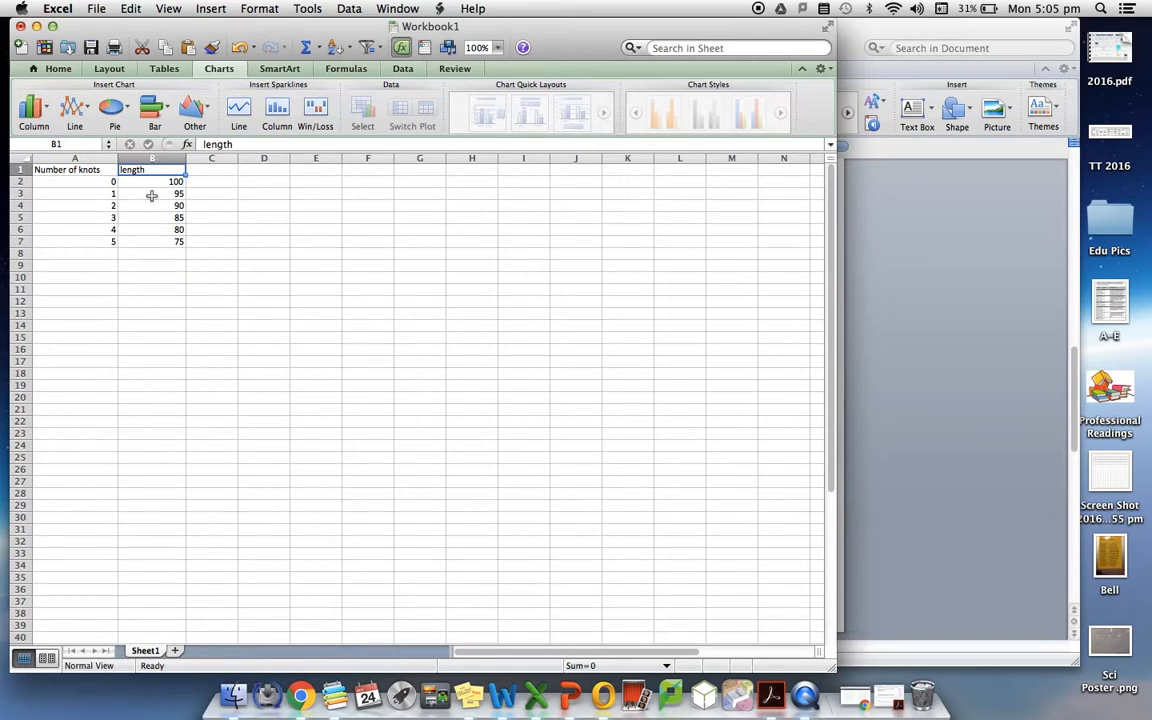
pyautogui.click(239, 144)
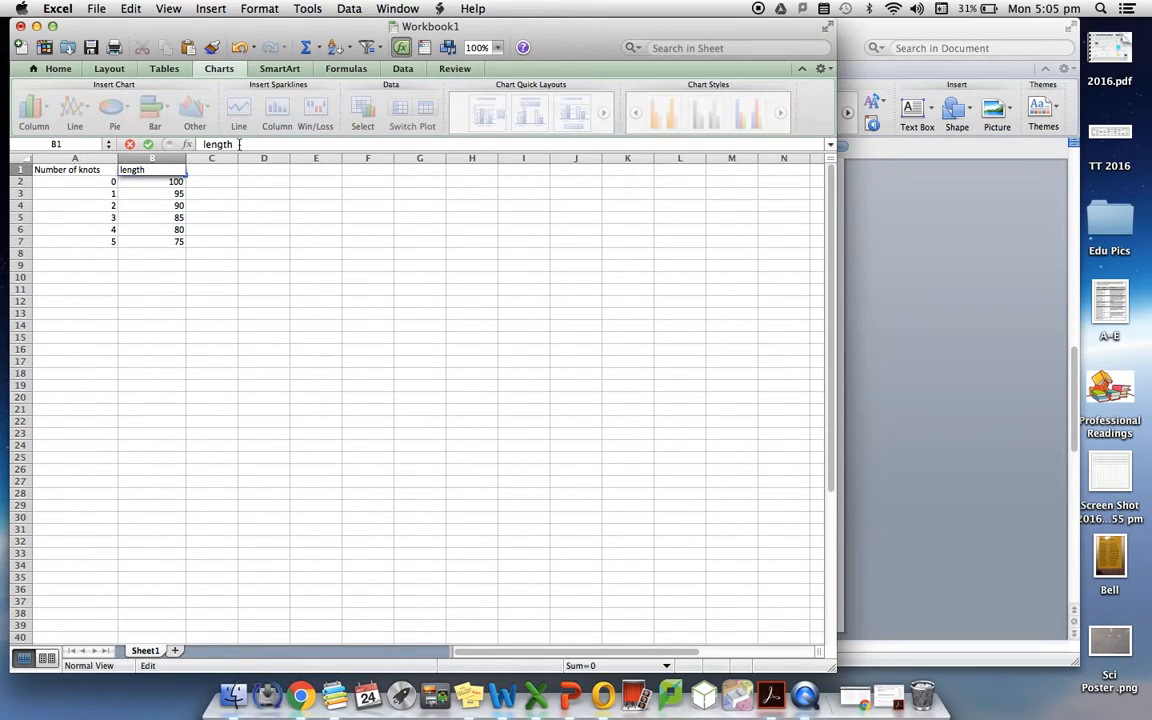
pyautogui.click(146, 207)
pyautogui.click(161, 180)
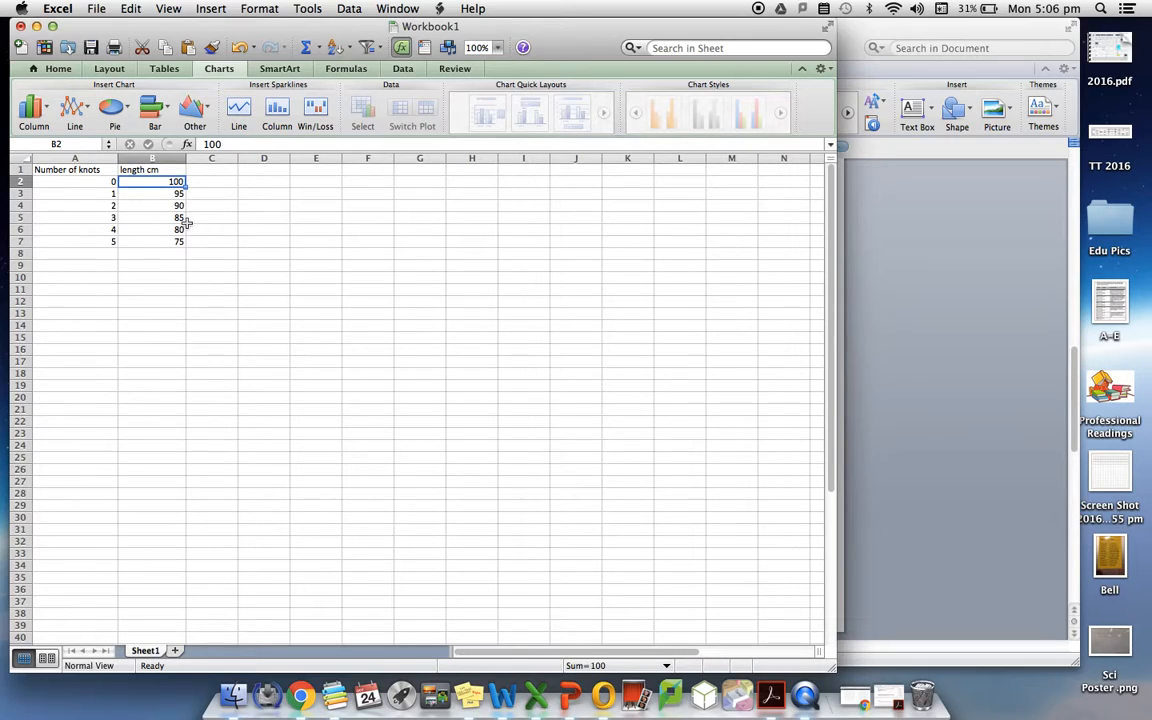
pyautogui.click(234, 286)
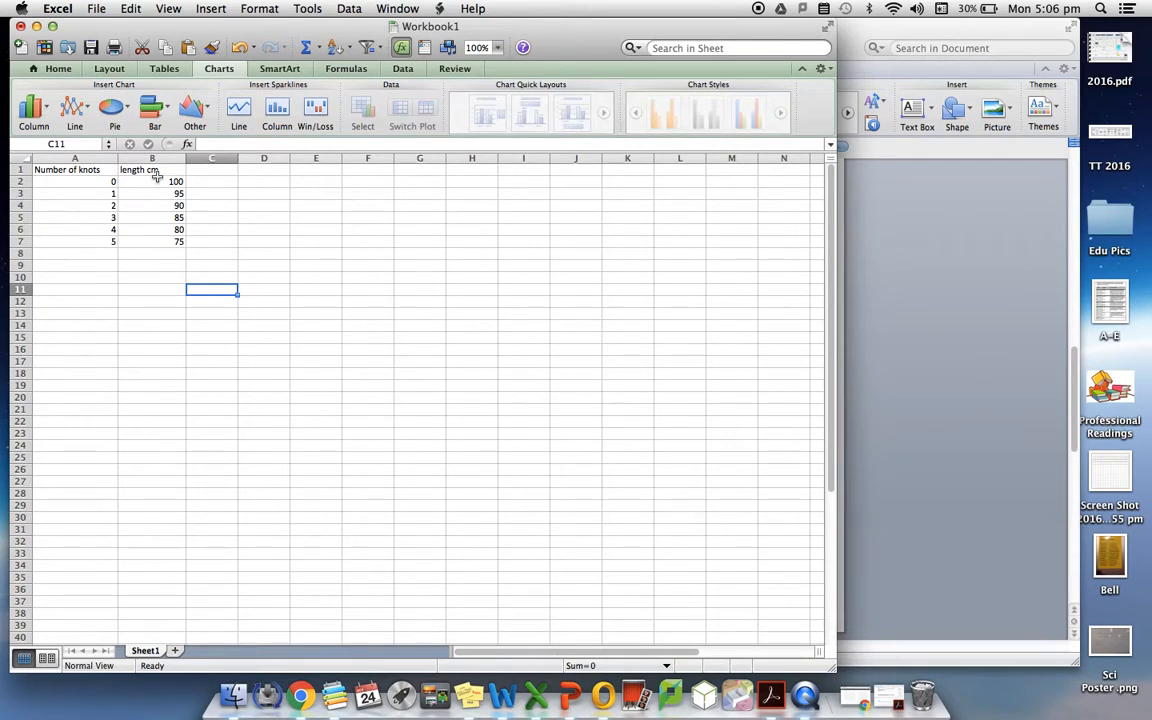
# Widen the workbook window and insert a Marked Scatter chart of the knots and length data in A1:B7
pyautogui.moveTo(83, 174); pyautogui.dragTo(168, 241)
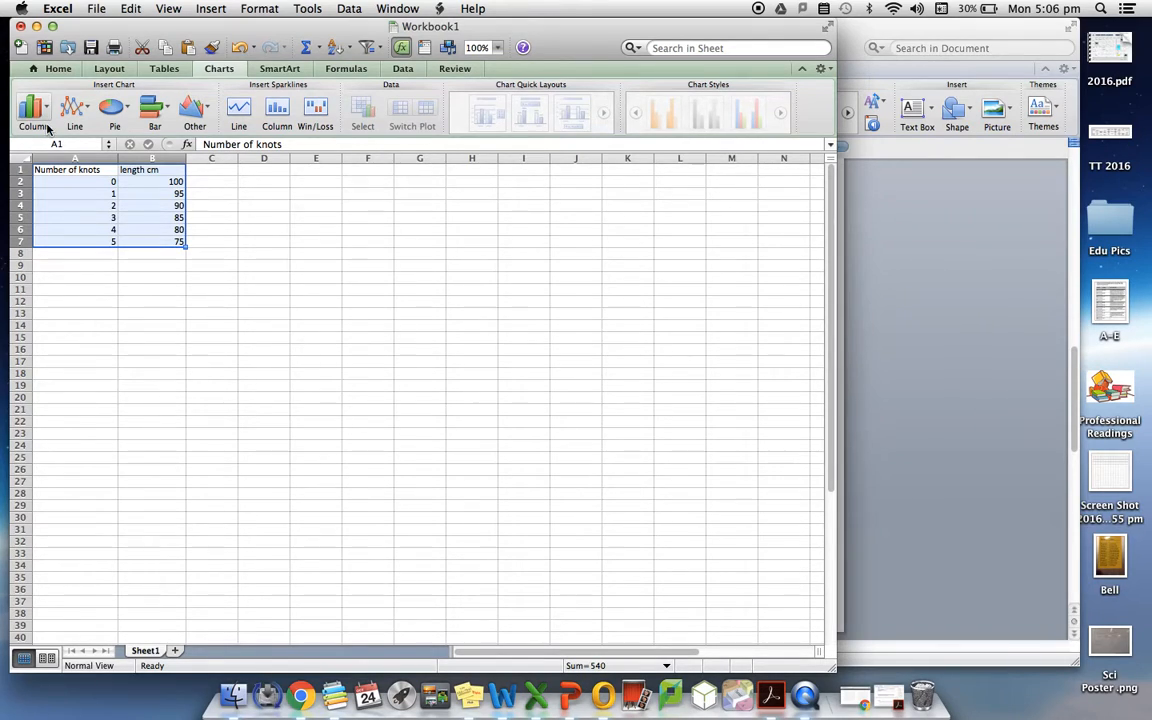
pyautogui.moveTo(240, 35); pyautogui.dragTo(348, 35)
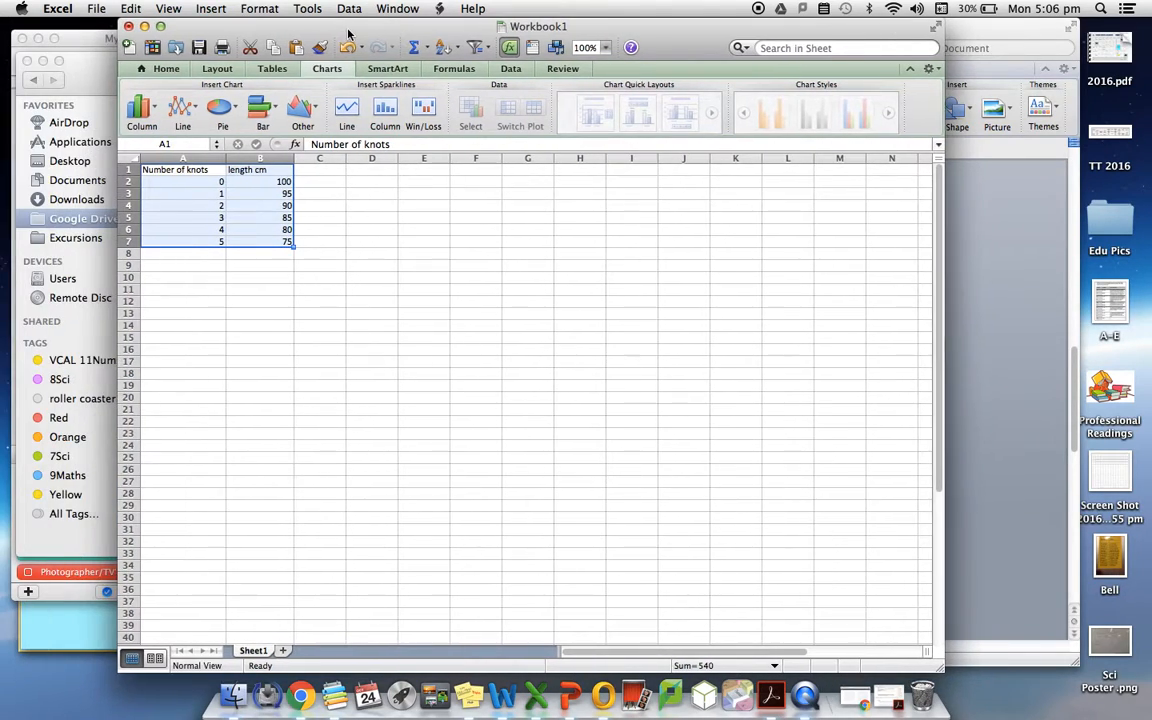
pyautogui.click(322, 68)
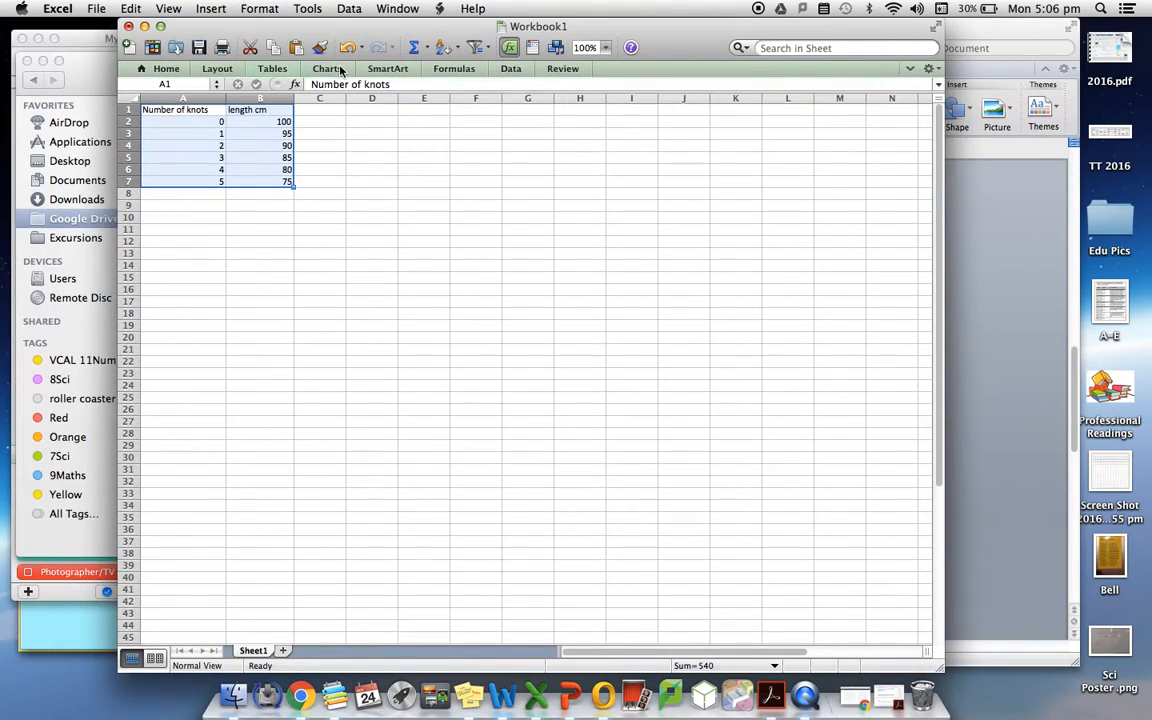
pyautogui.click(340, 70)
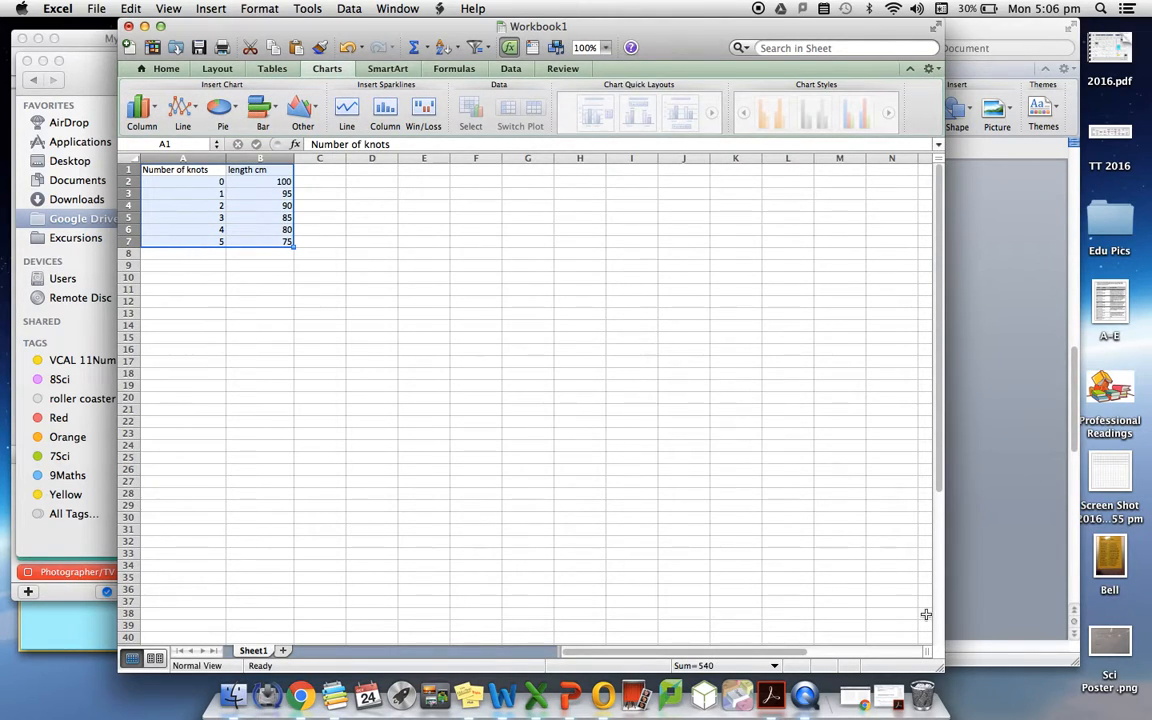
pyautogui.moveTo(940, 665); pyautogui.dragTo(1148, 626)
pyautogui.moveTo(355, 18); pyautogui.dragTo(214, 45)
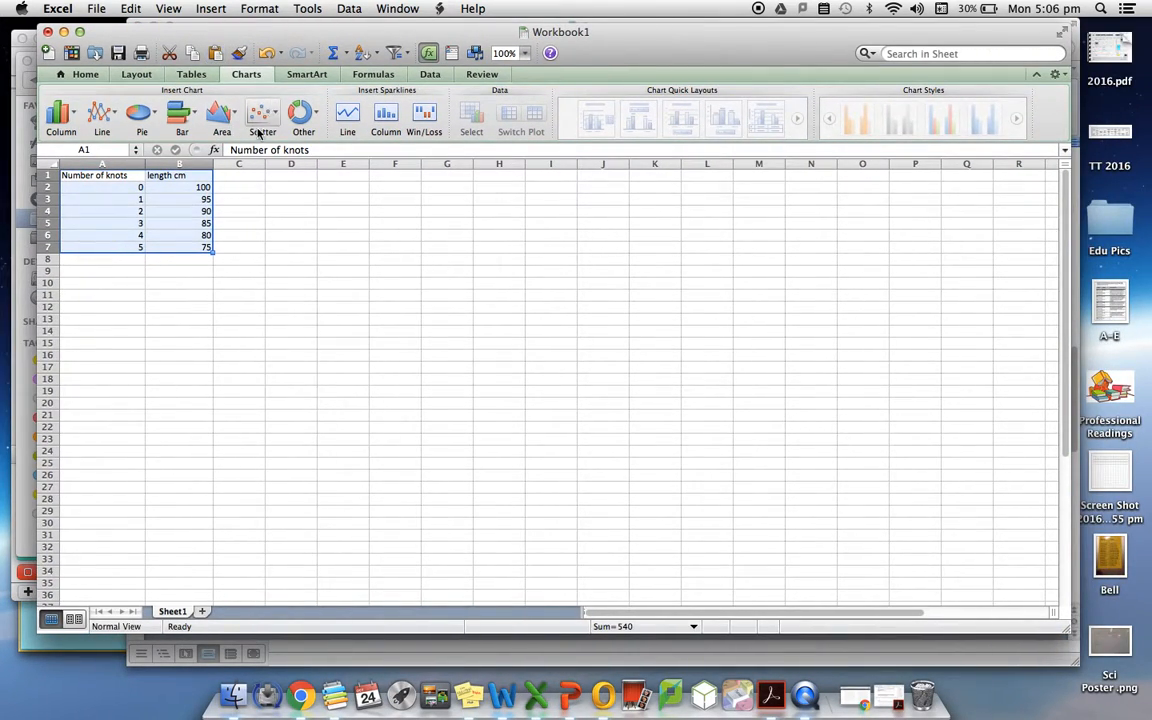
pyautogui.click(270, 116)
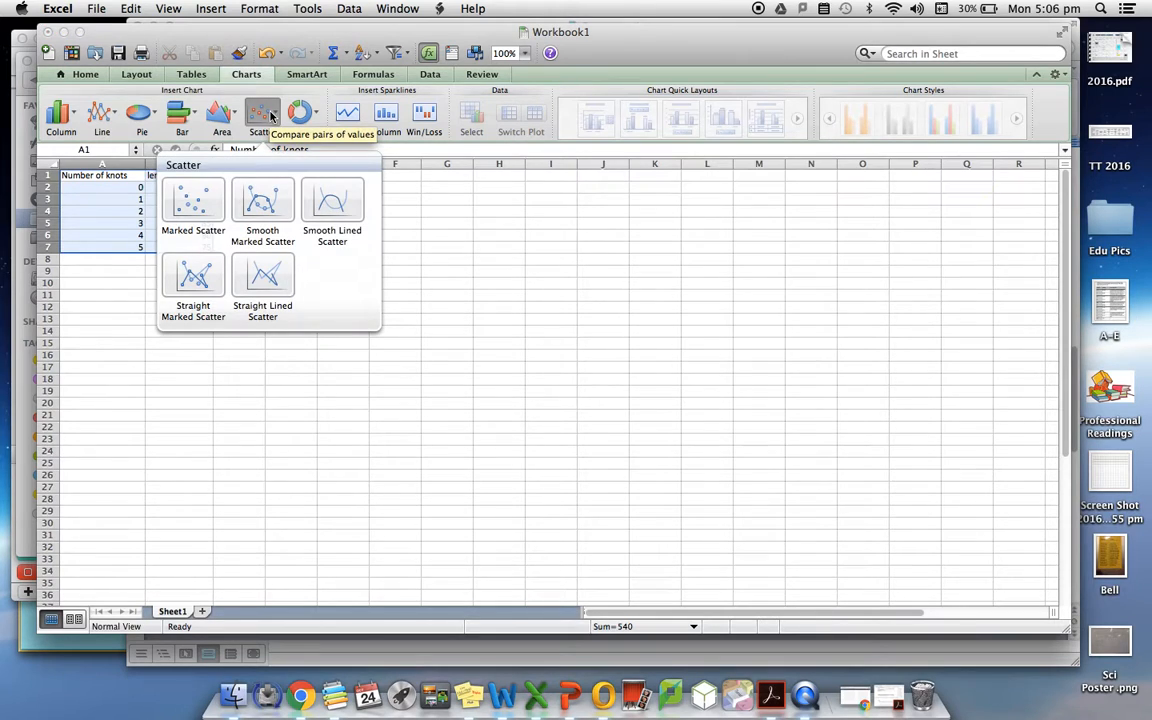
pyautogui.click(192, 208)
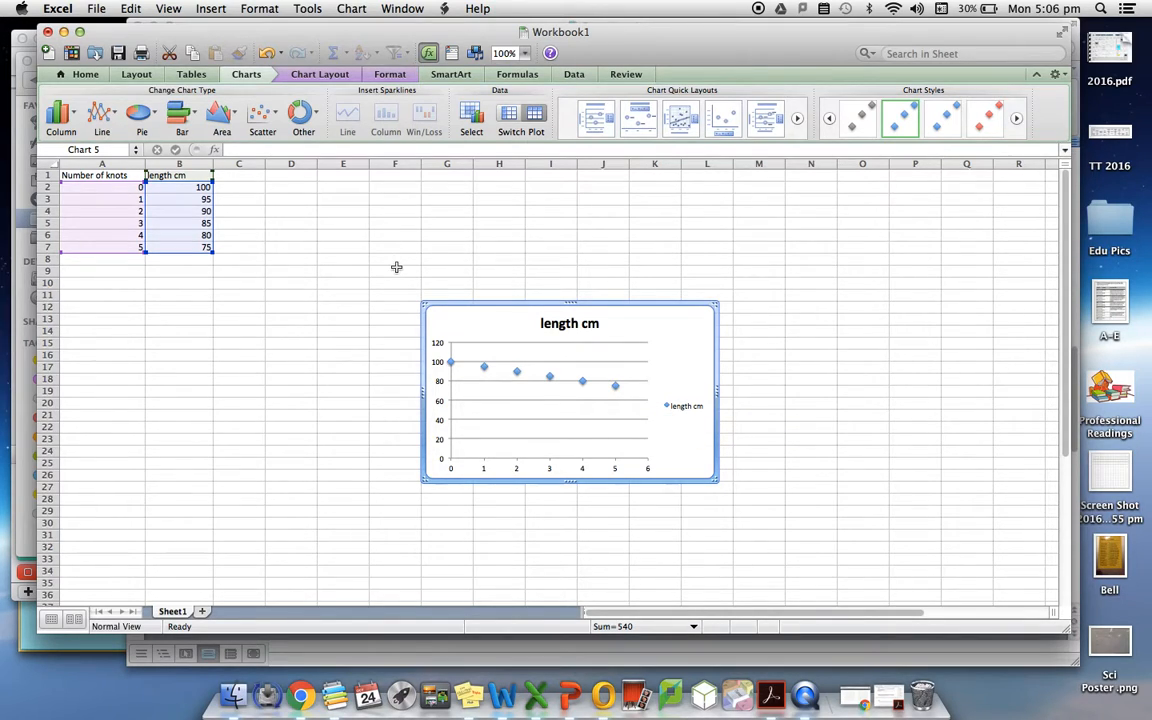
# Add a linear trendline to the scatter chart of cord length against number of knots
pyautogui.click(321, 74)
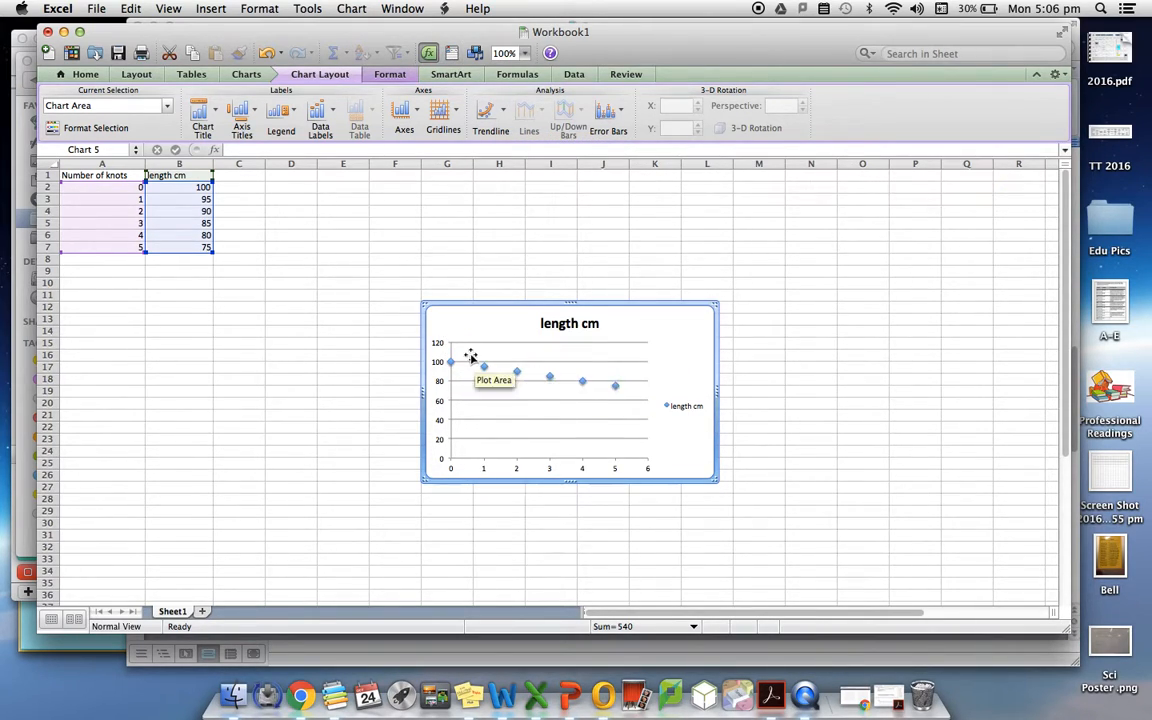
pyautogui.click(503, 114)
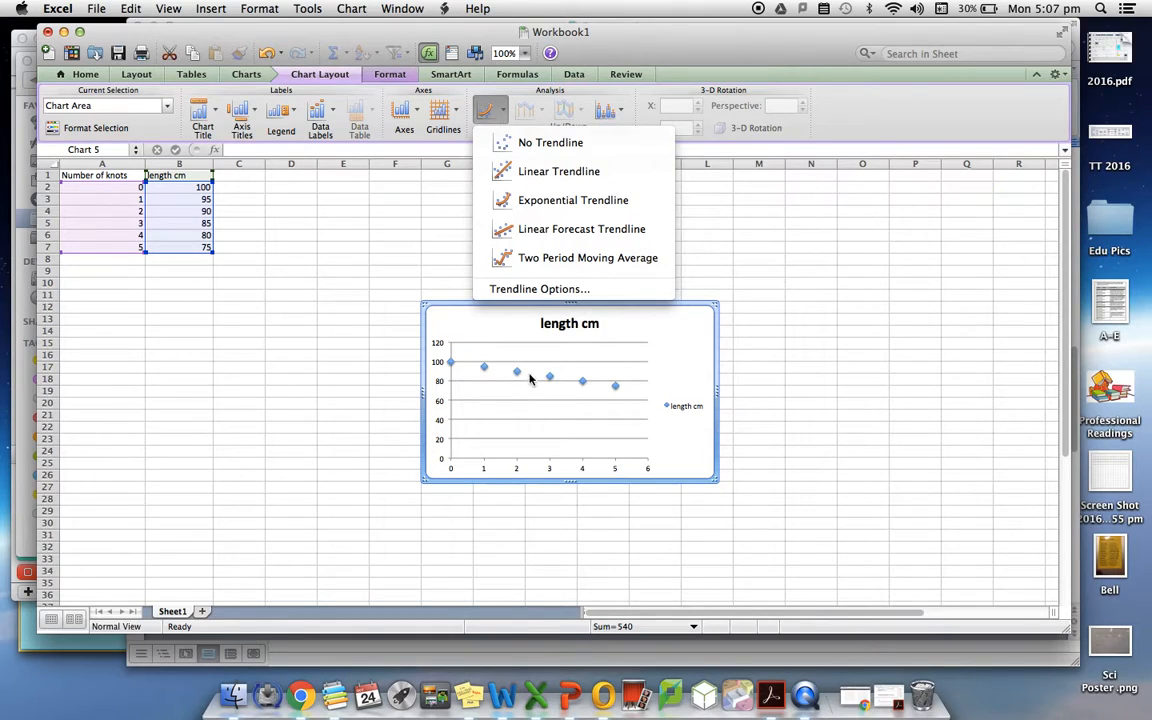
pyautogui.click(540, 173)
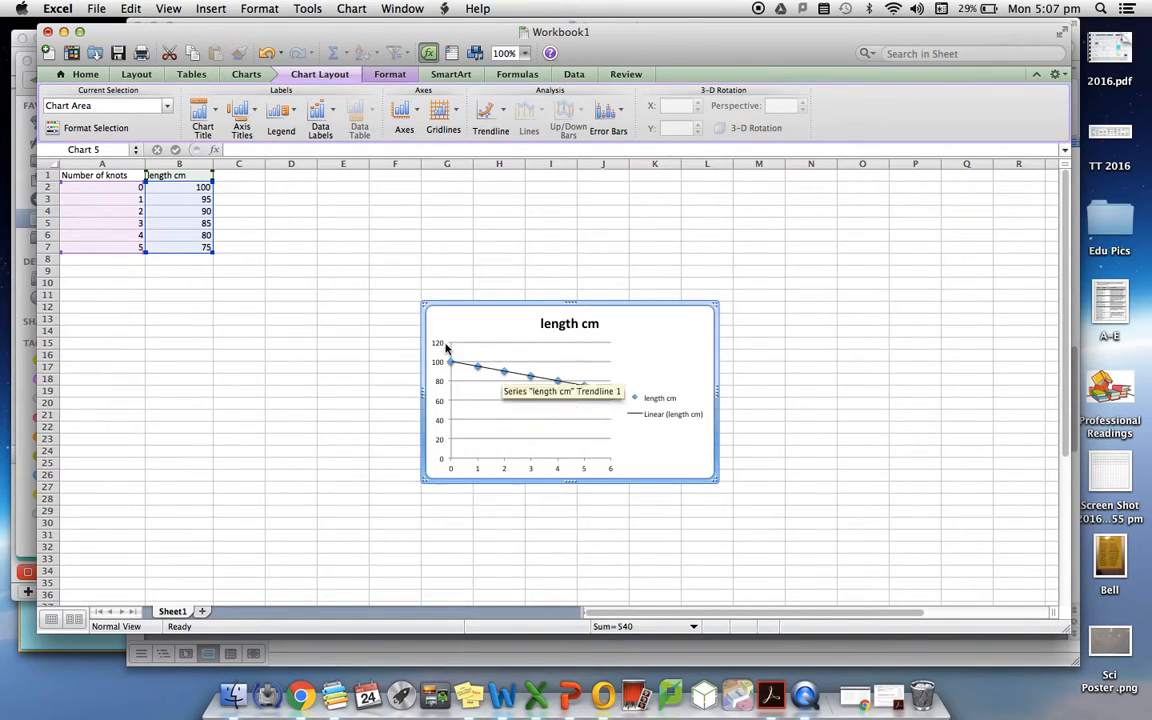
# Set the length for 1 knot in cell B3 to 94
pyautogui.click(203, 198)
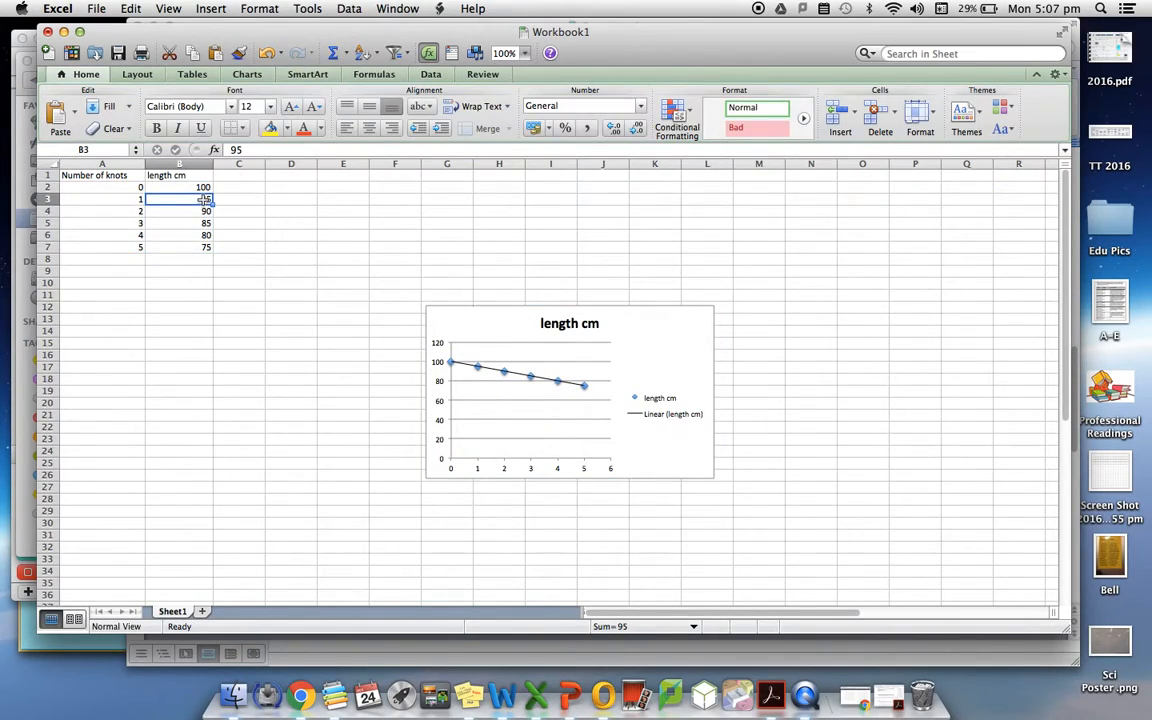
pyautogui.doubleClick(204, 199)
pyautogui.press('BackSpace')
pyautogui.write('4')
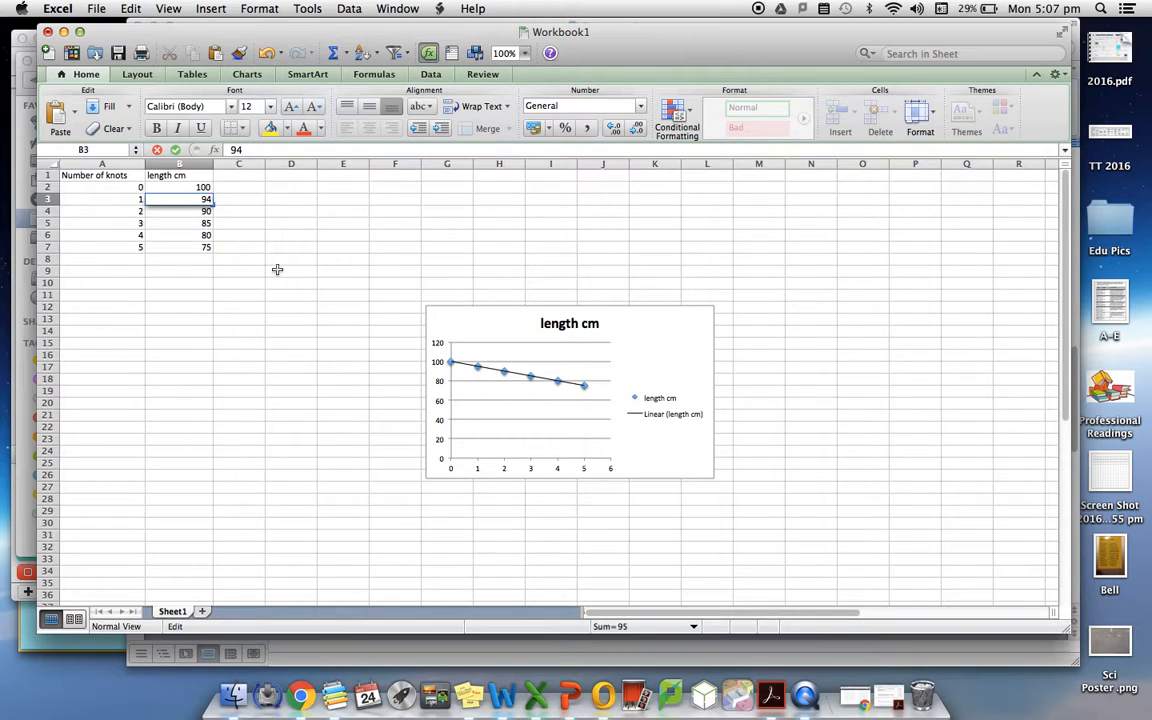
pyautogui.click(247, 212)
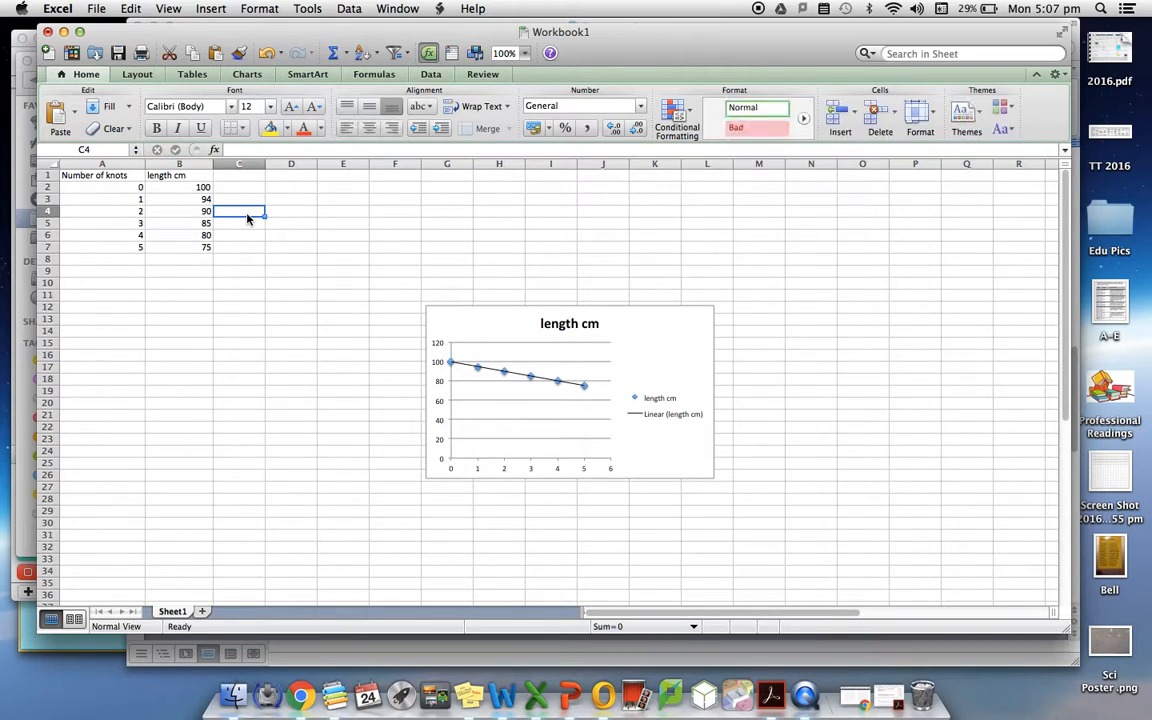
# Set the length for 1 knot in cell B3 to 93
pyautogui.click(204, 199)
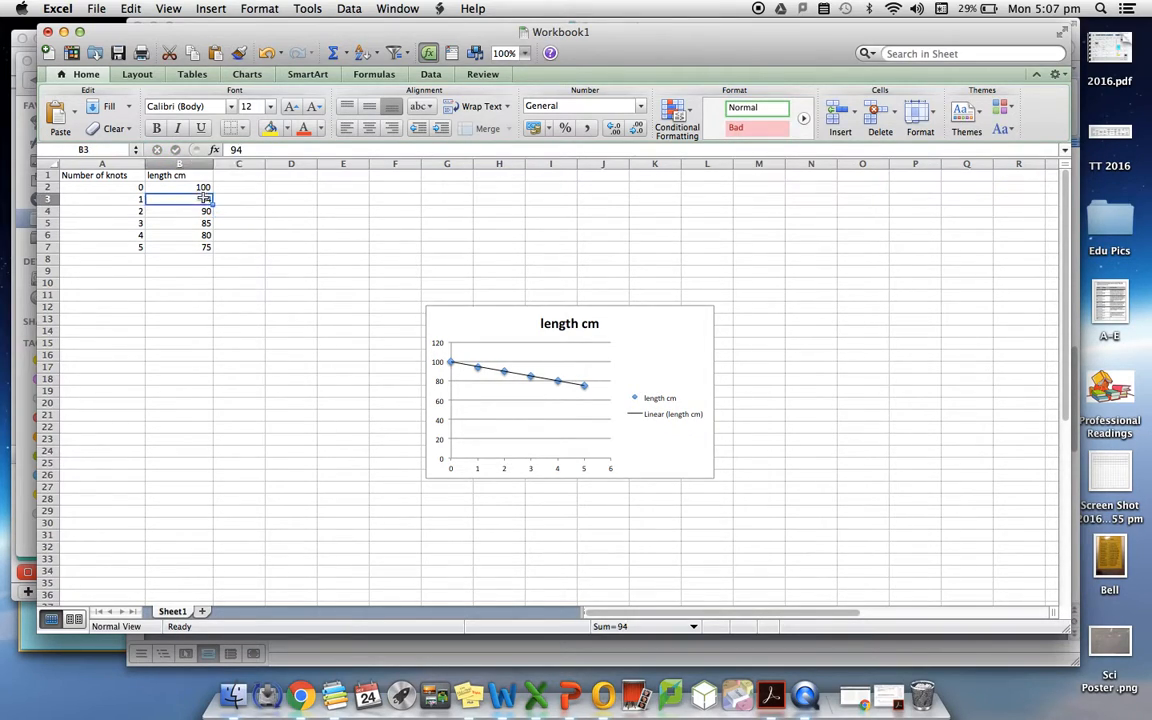
pyautogui.click(243, 150)
pyautogui.press('BackSpace')
pyautogui.write('3')
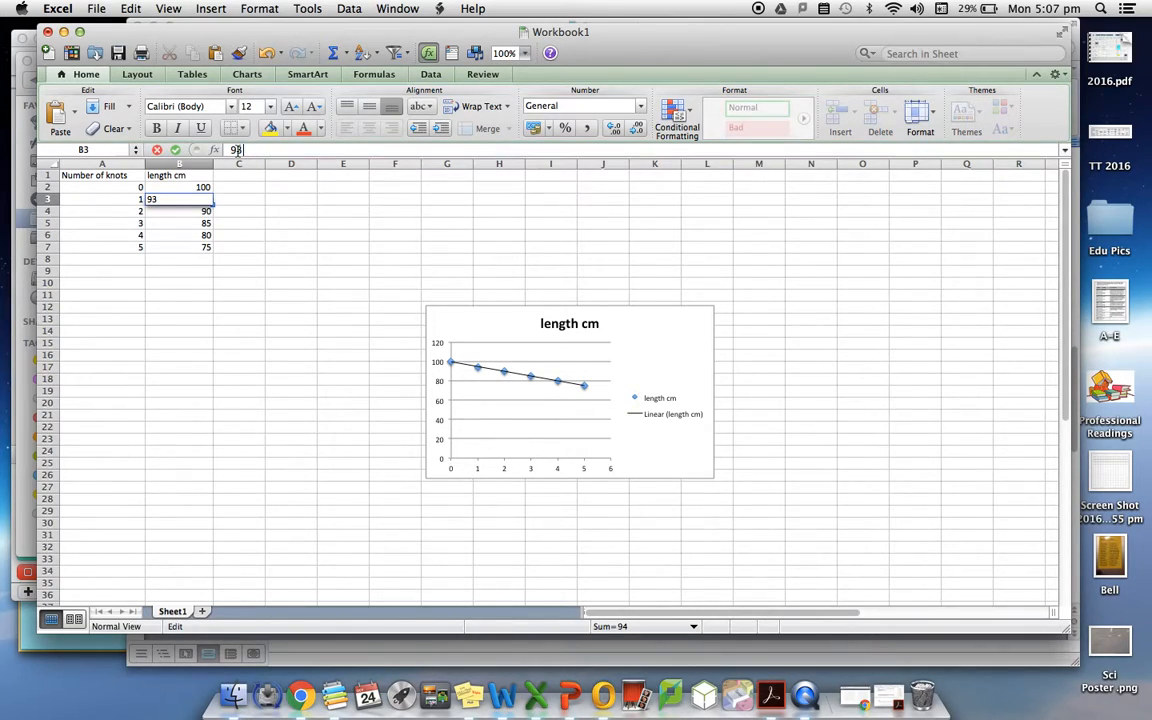
# Set the length for 4 knots in cell B6 to 83
pyautogui.click(173, 231)
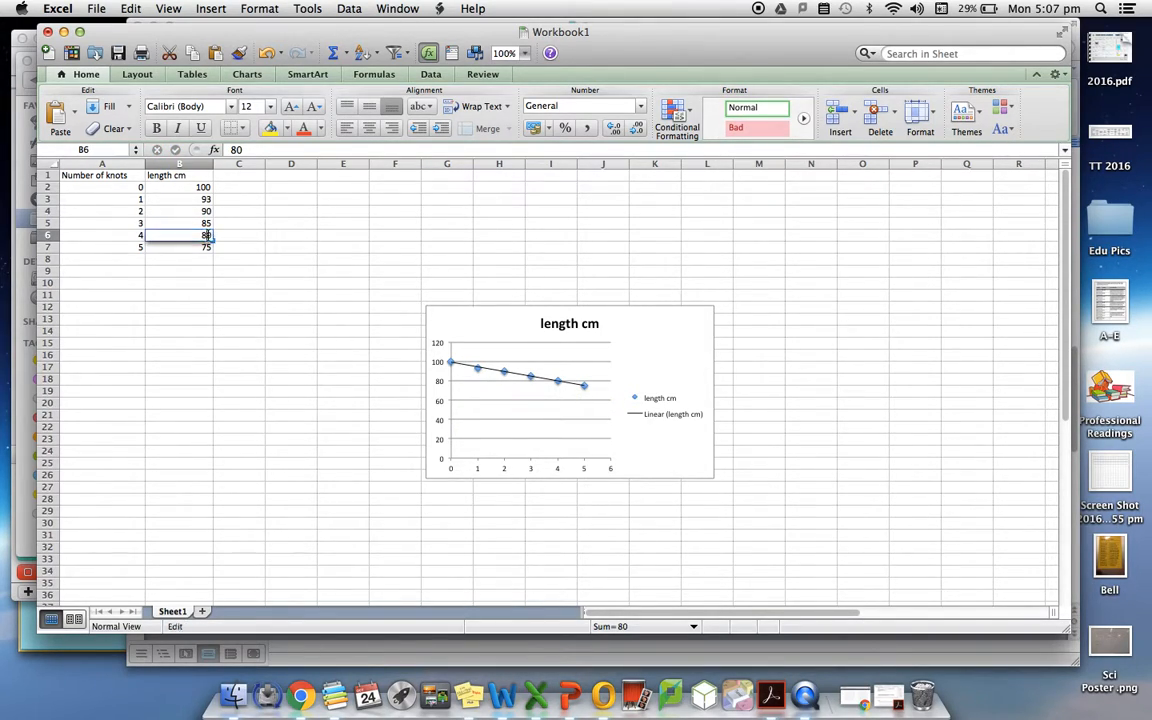
pyautogui.click(237, 151)
pyautogui.press('BackSpace')
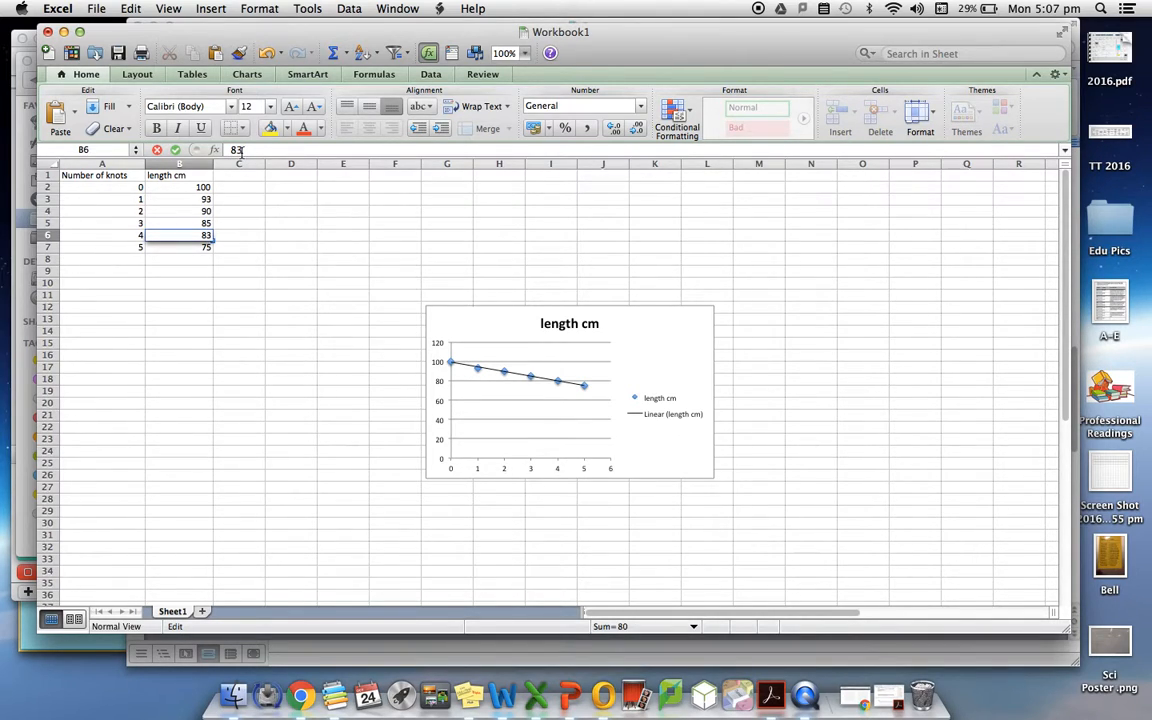
pyautogui.press('Return')
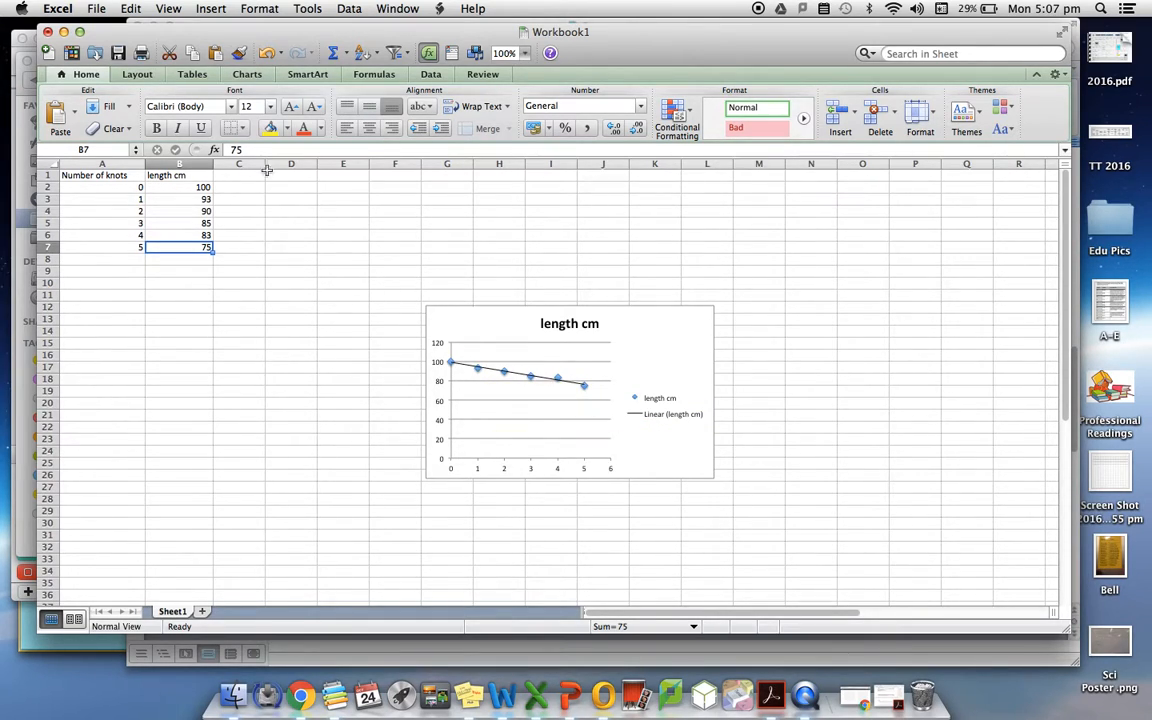
pyautogui.click(491, 370)
pyautogui.doubleClick(493, 372)
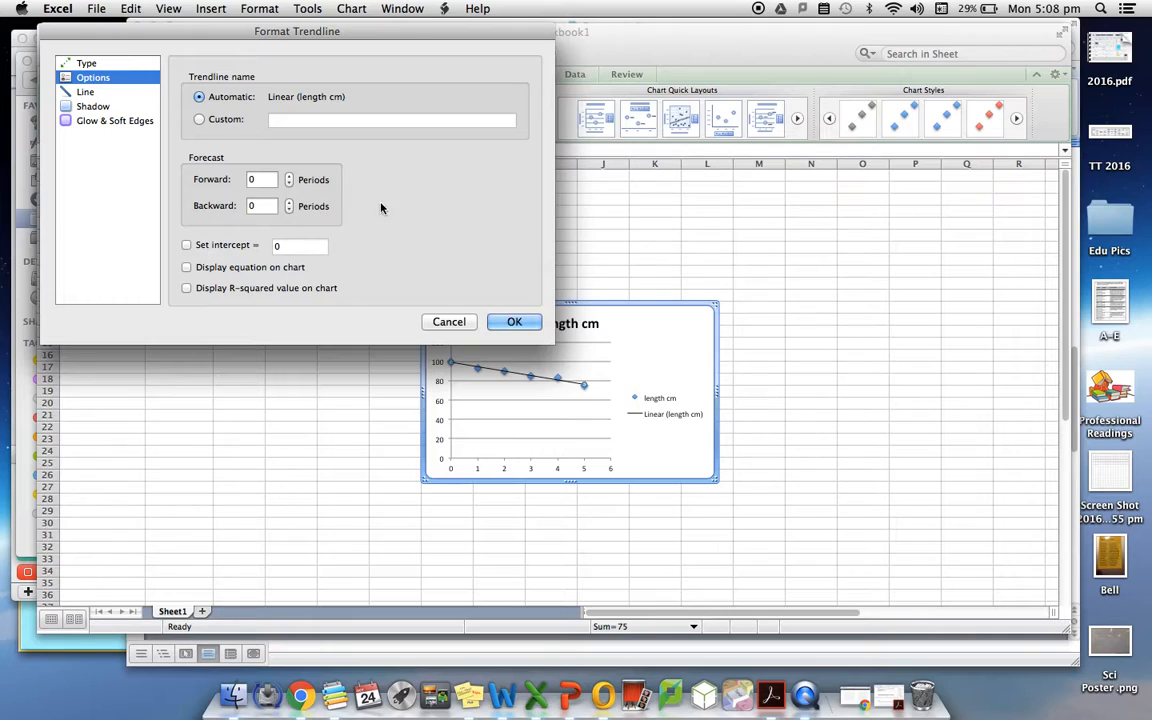
pyautogui.click(456, 321)
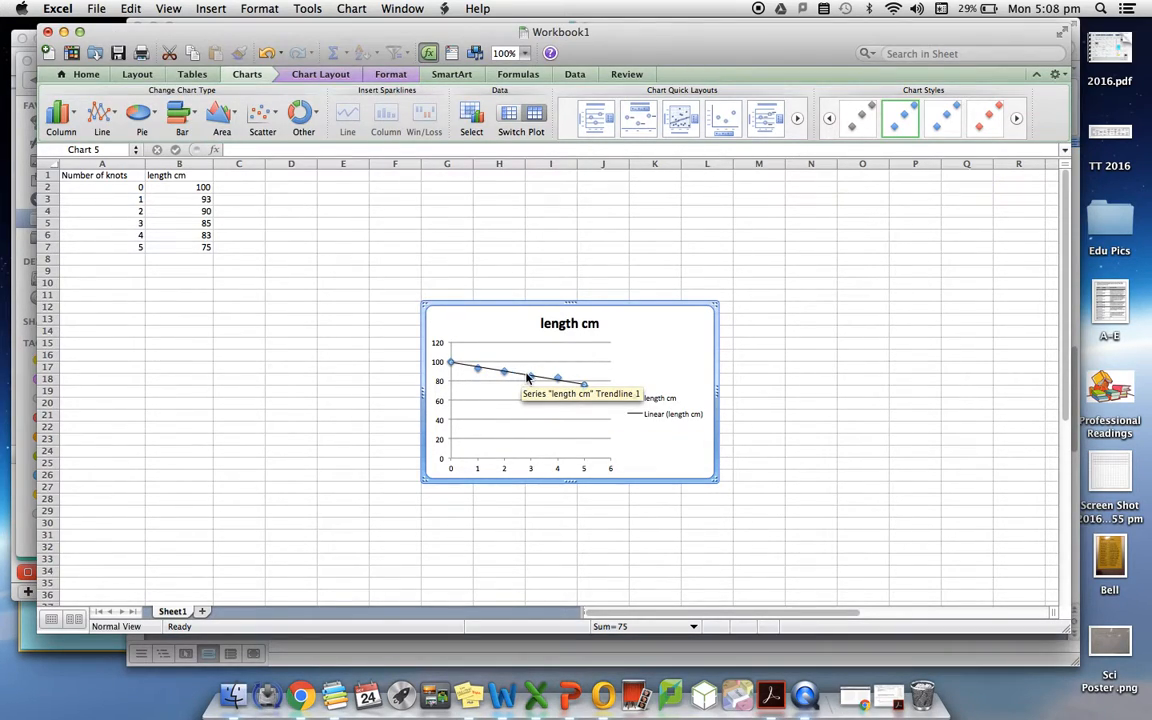
# Display the equation of the linear trendline on the scatter chart, using the trendline's formatting options
pyautogui.doubleClick(528, 376)
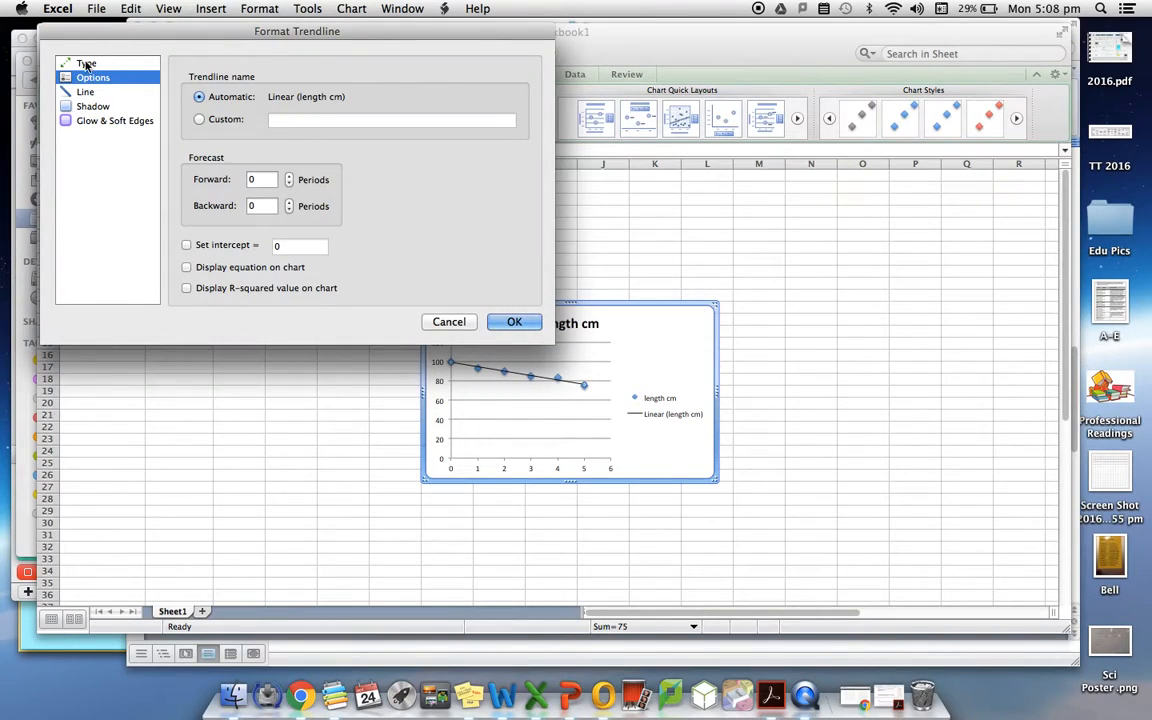
pyautogui.click(87, 64)
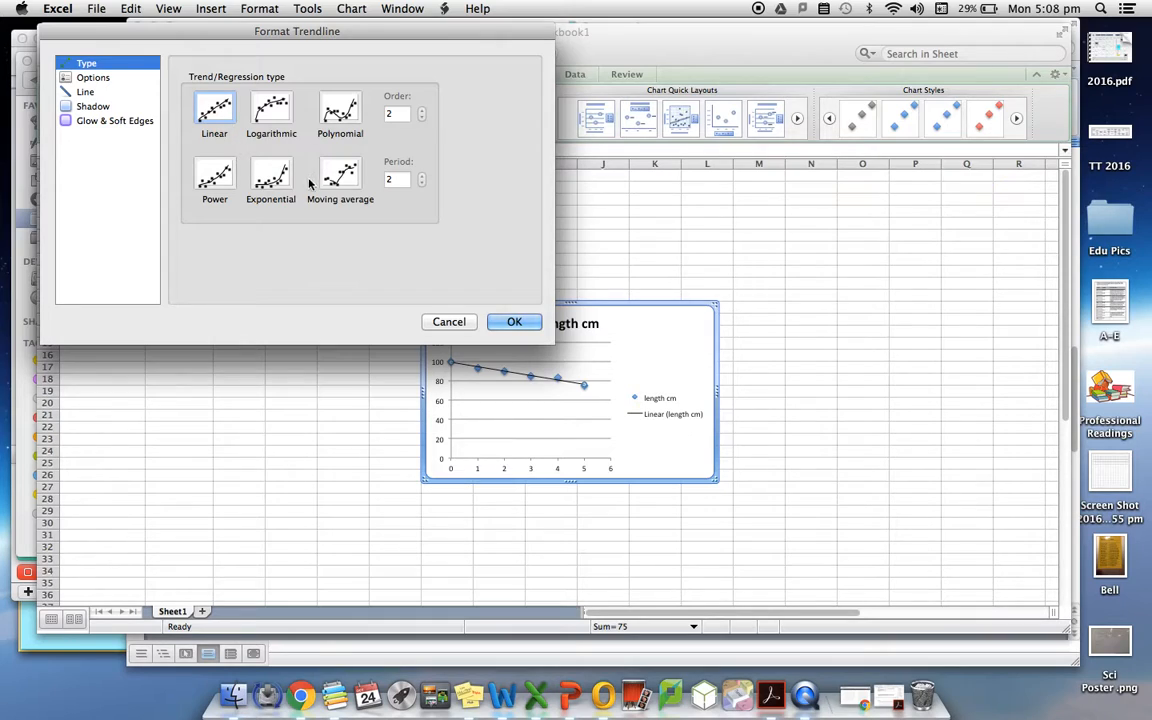
pyautogui.click(95, 79)
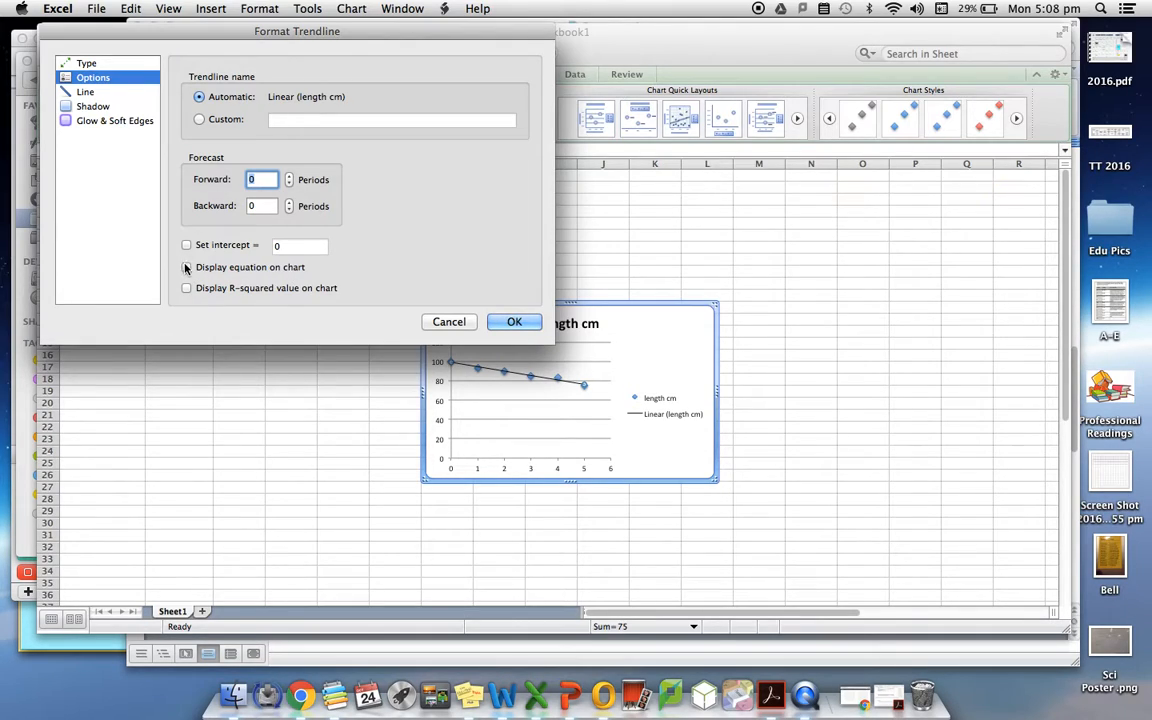
pyautogui.click(185, 267)
pyautogui.click(512, 323)
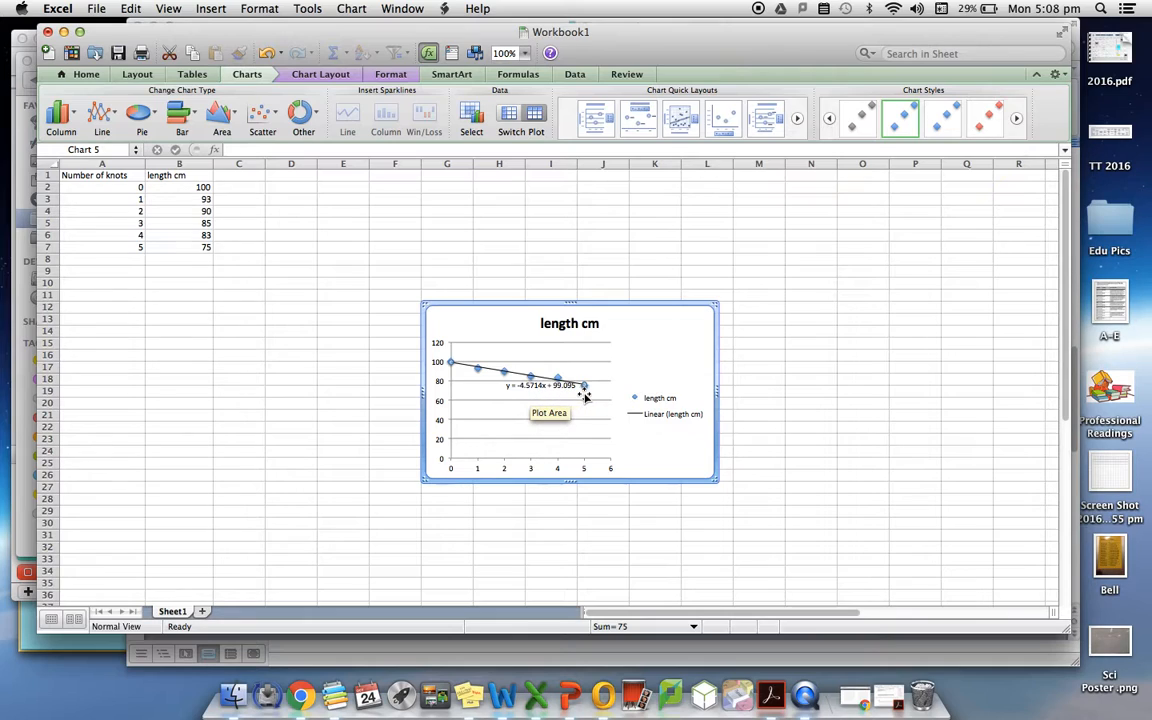
# Move the trendline equation label into the clear space below the line in the chart's plot area
pyautogui.click(205, 199)
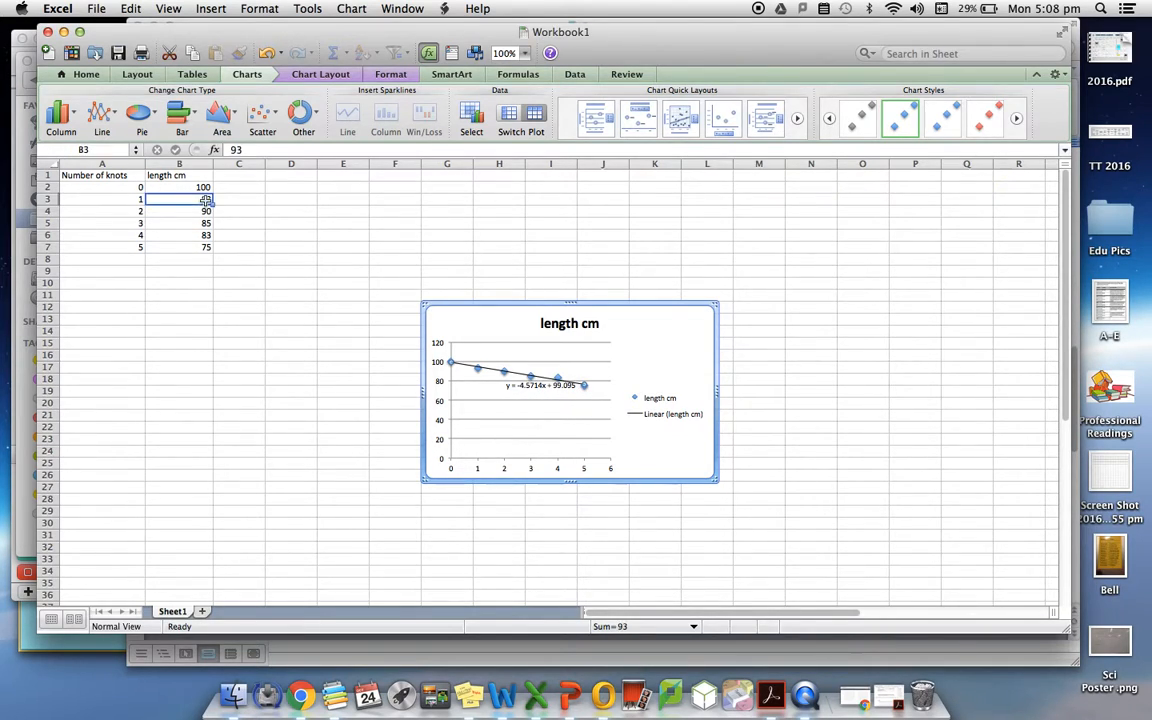
pyautogui.click(524, 388)
pyautogui.moveTo(524, 392); pyautogui.dragTo(490, 416)
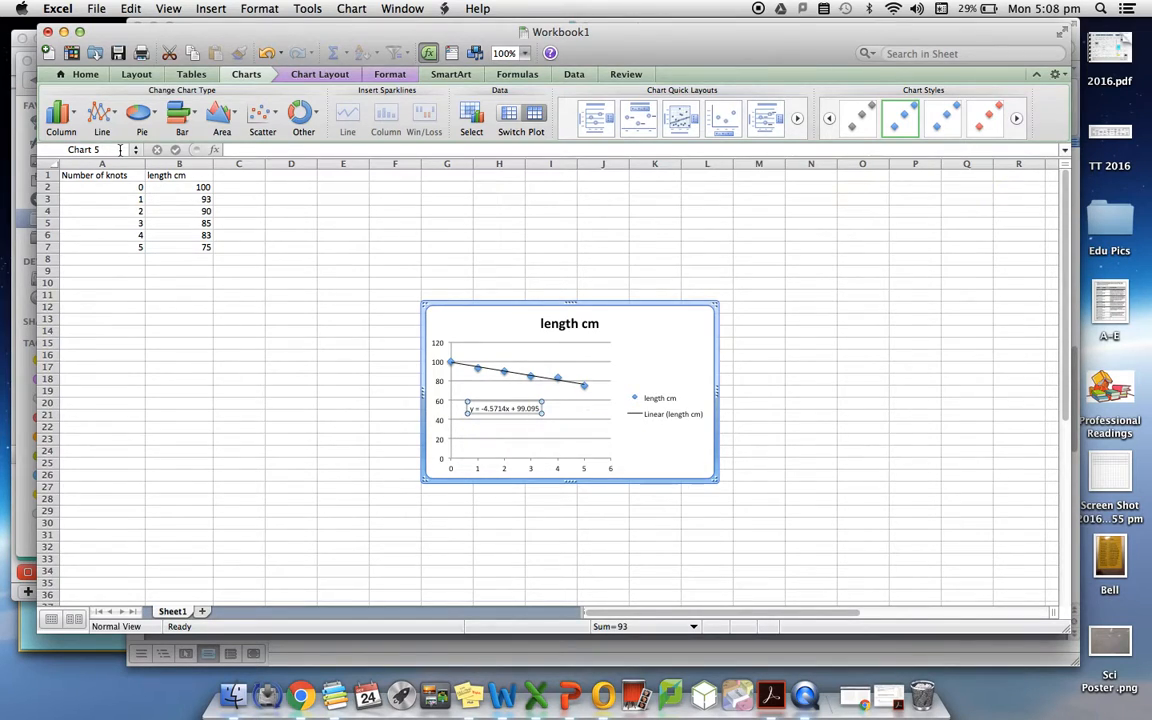
# Set the length for 1 knot in cell B3 to 95 and the length for 4 knots in cell B6 to 80
pyautogui.click(202, 199)
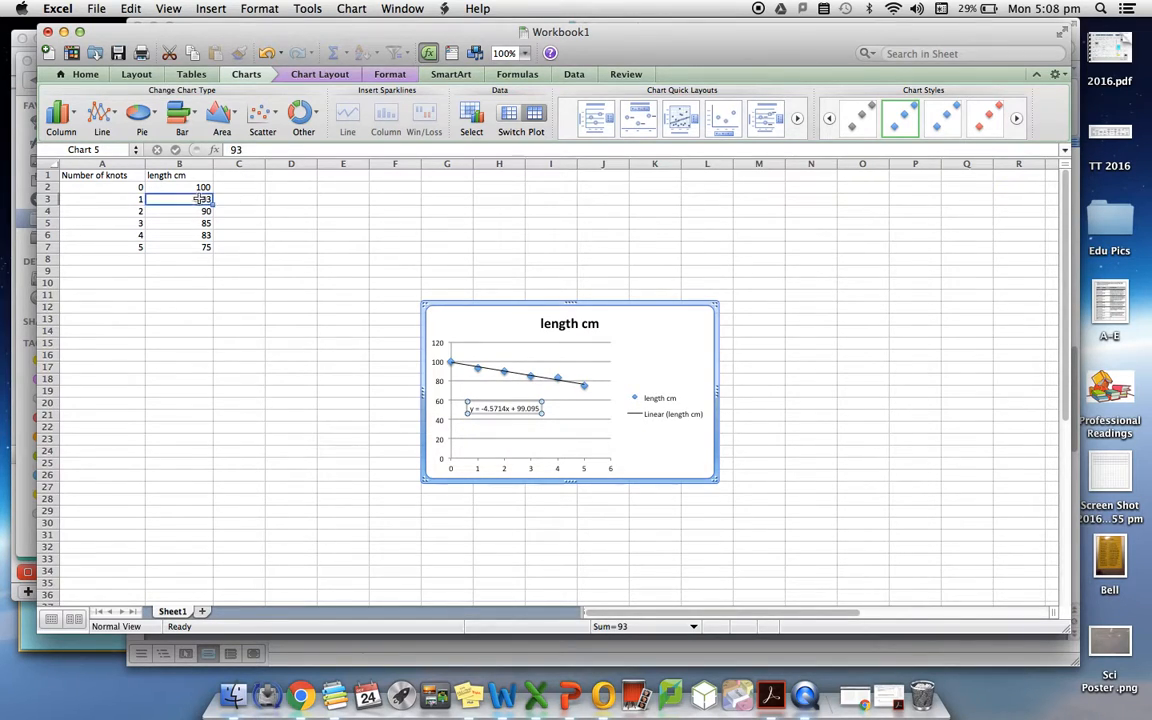
pyautogui.tripleClick(237, 149)
pyautogui.write('95')
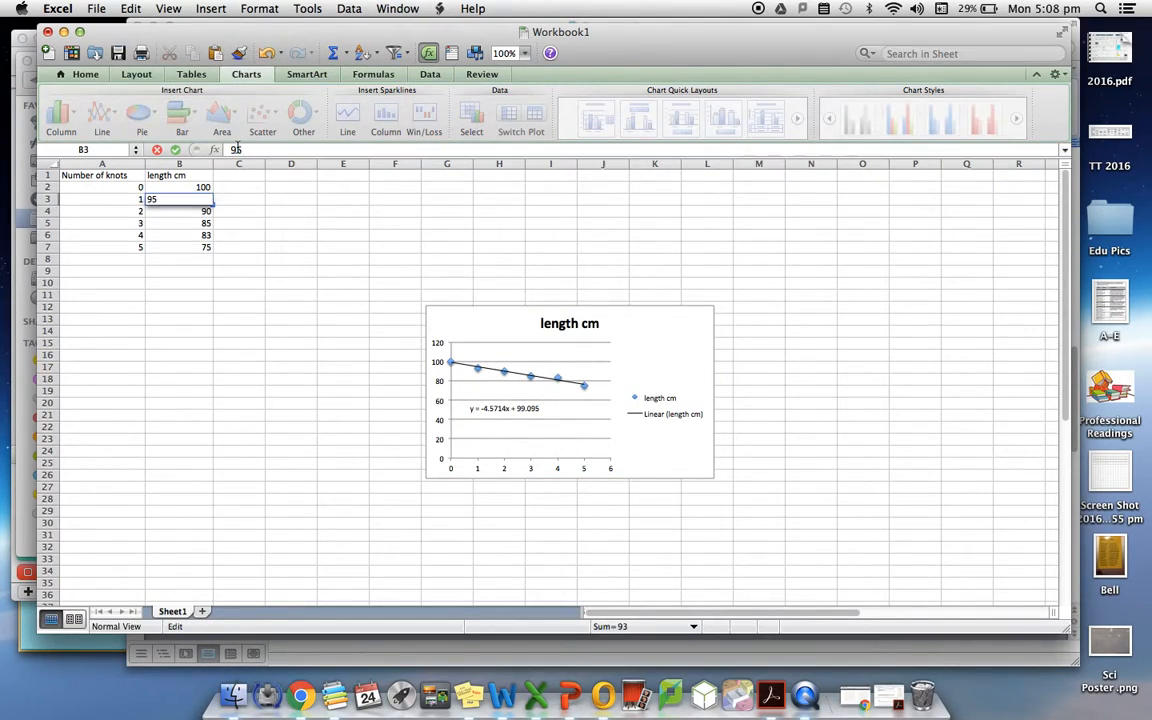
pyautogui.click(200, 235)
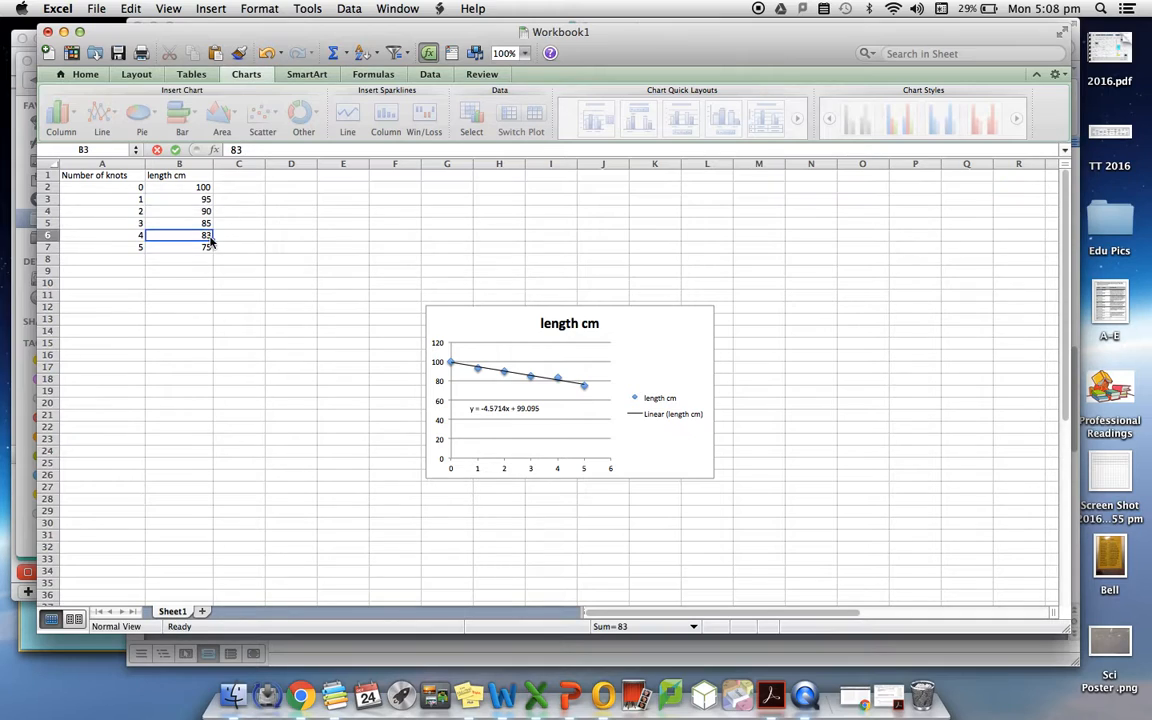
pyautogui.click(243, 149)
pyautogui.tripleClick(236, 149)
pyautogui.write('80')
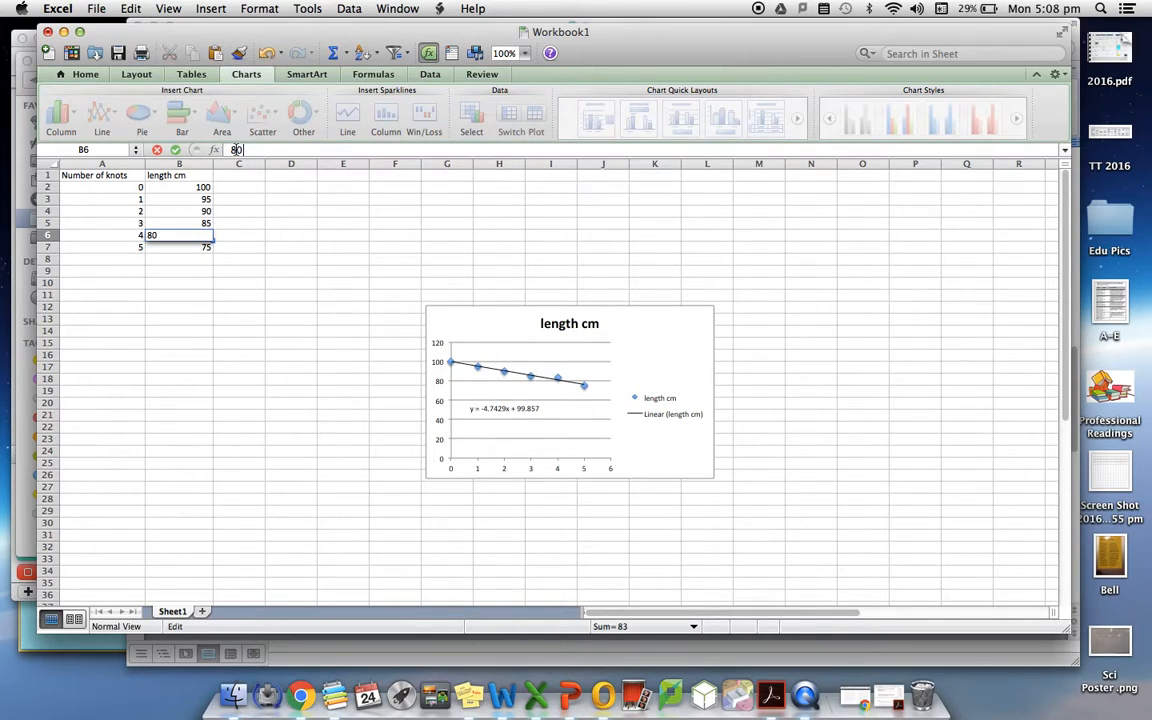
pyautogui.press('Return')
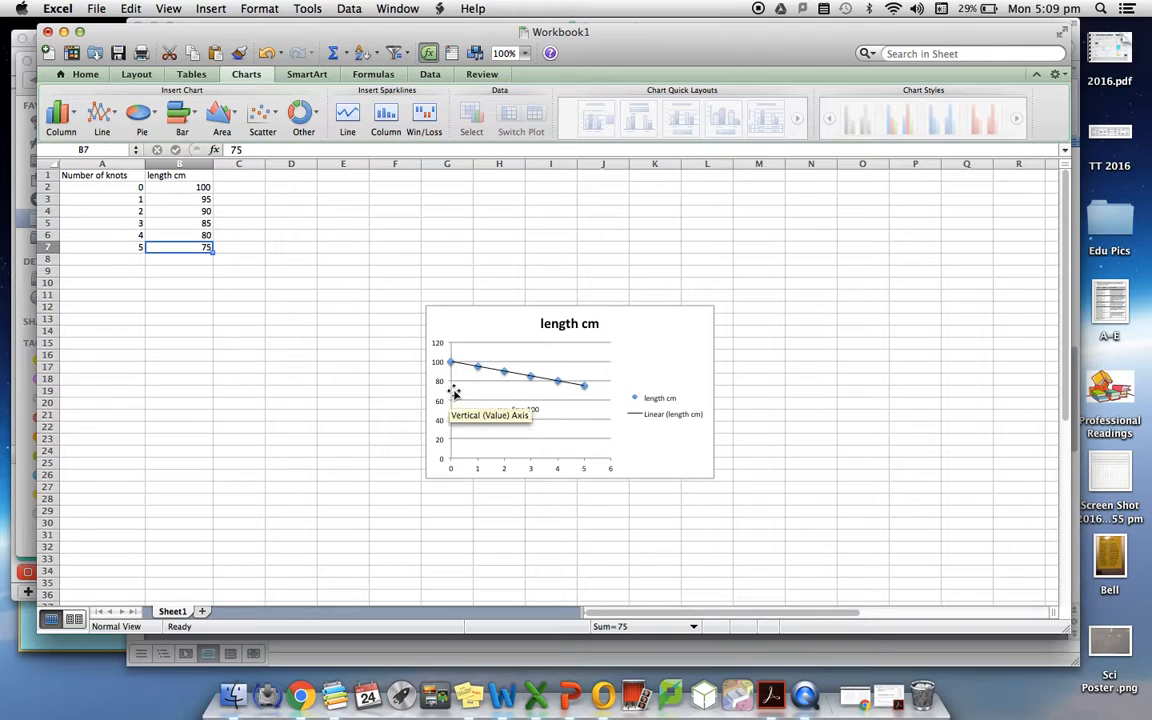
# Change the length for 1 knot in cell B3 to 94
pyautogui.click(196, 199)
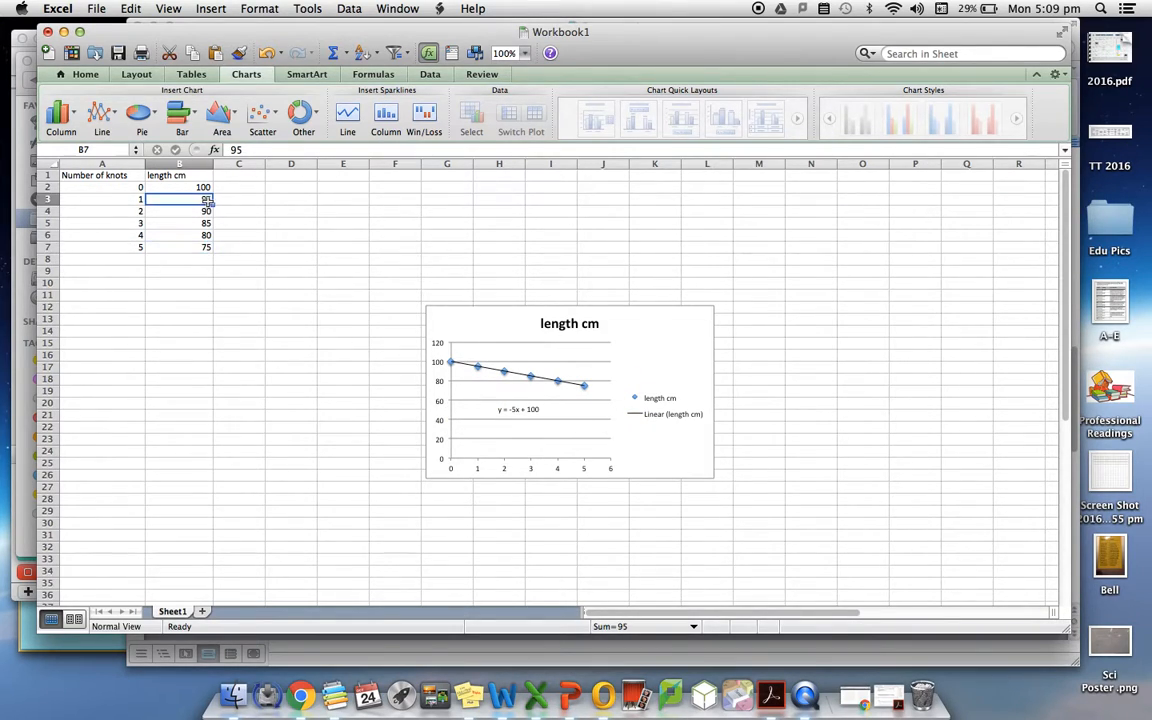
pyautogui.click(240, 150)
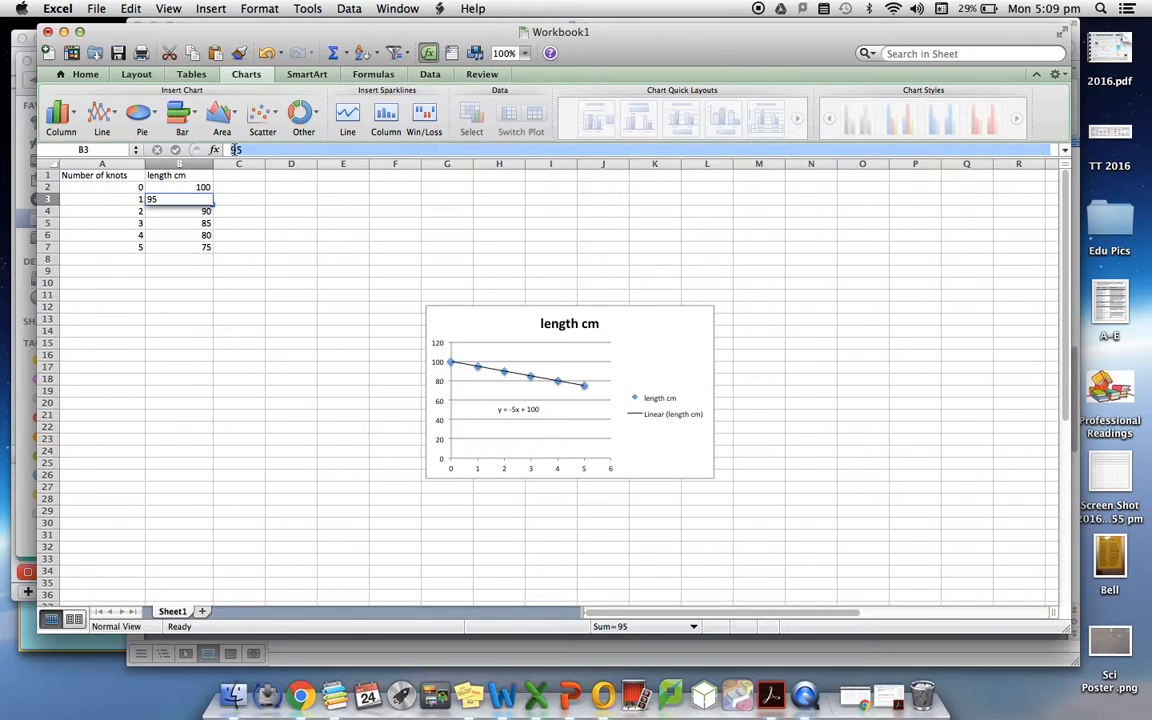
pyautogui.press('BackSpace')
pyautogui.write('4')
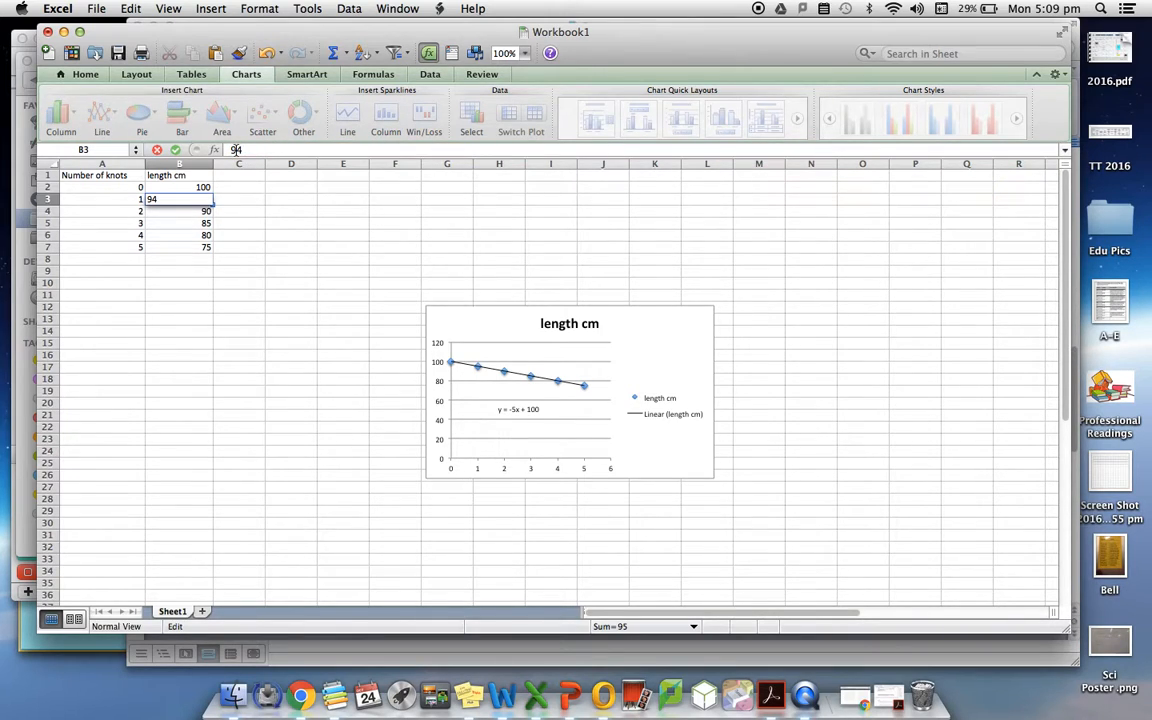
pyautogui.press('Return')
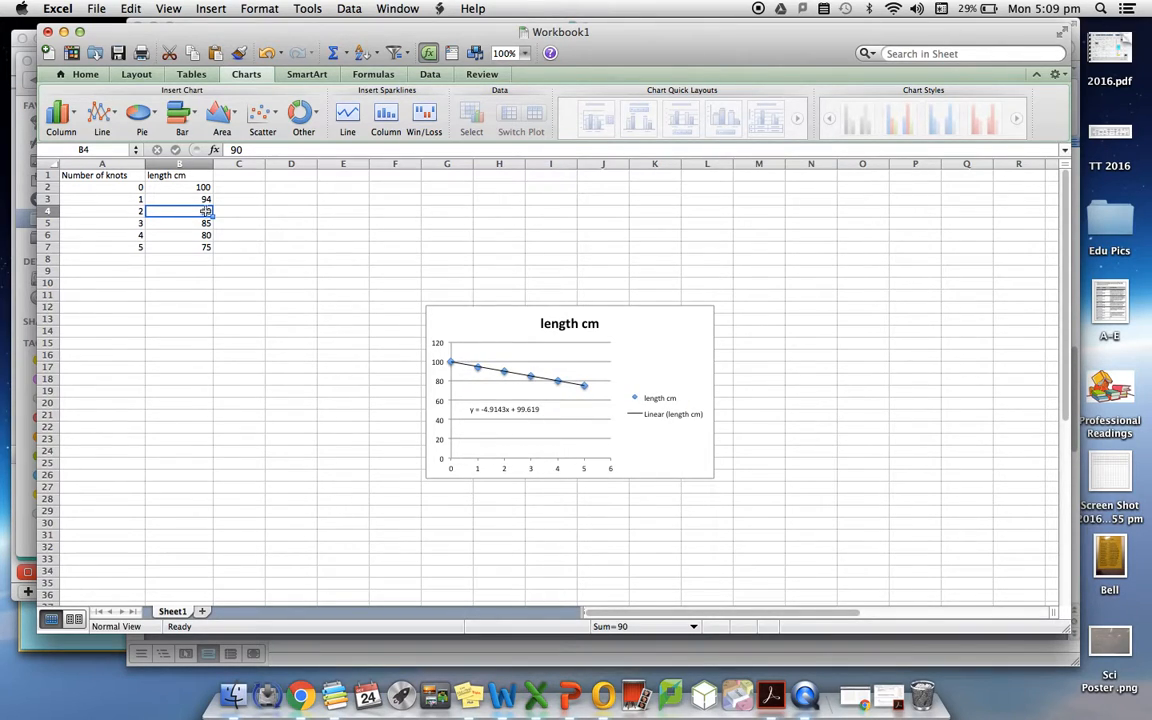
# Try to set the length for 1 knot in cell B3 back to 95
pyautogui.click(204, 199)
pyautogui.click(248, 149)
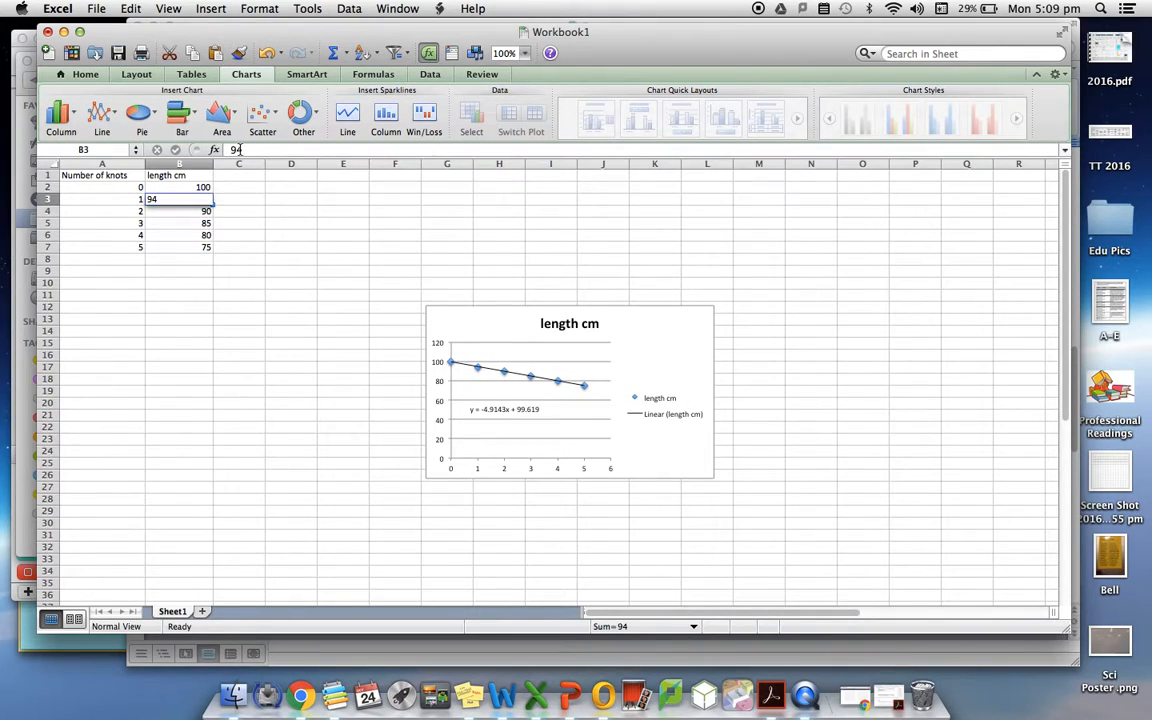
pyautogui.press('BackSpace')
pyautogui.write('5')
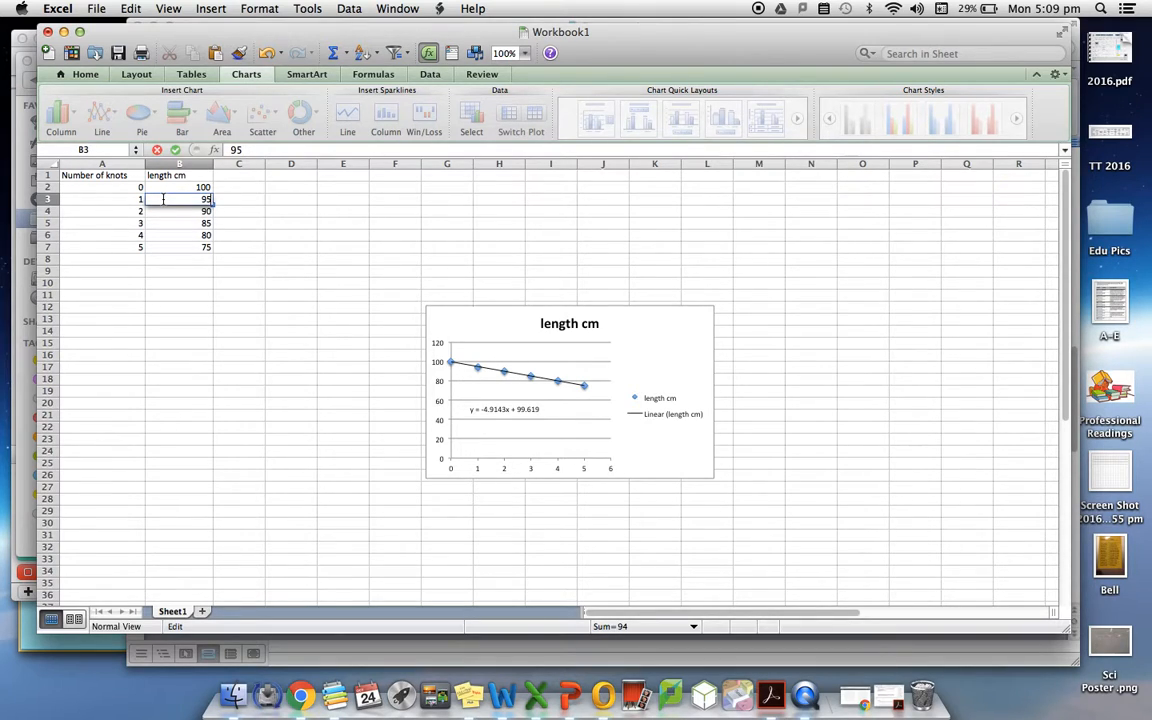
pyautogui.click(325, 344)
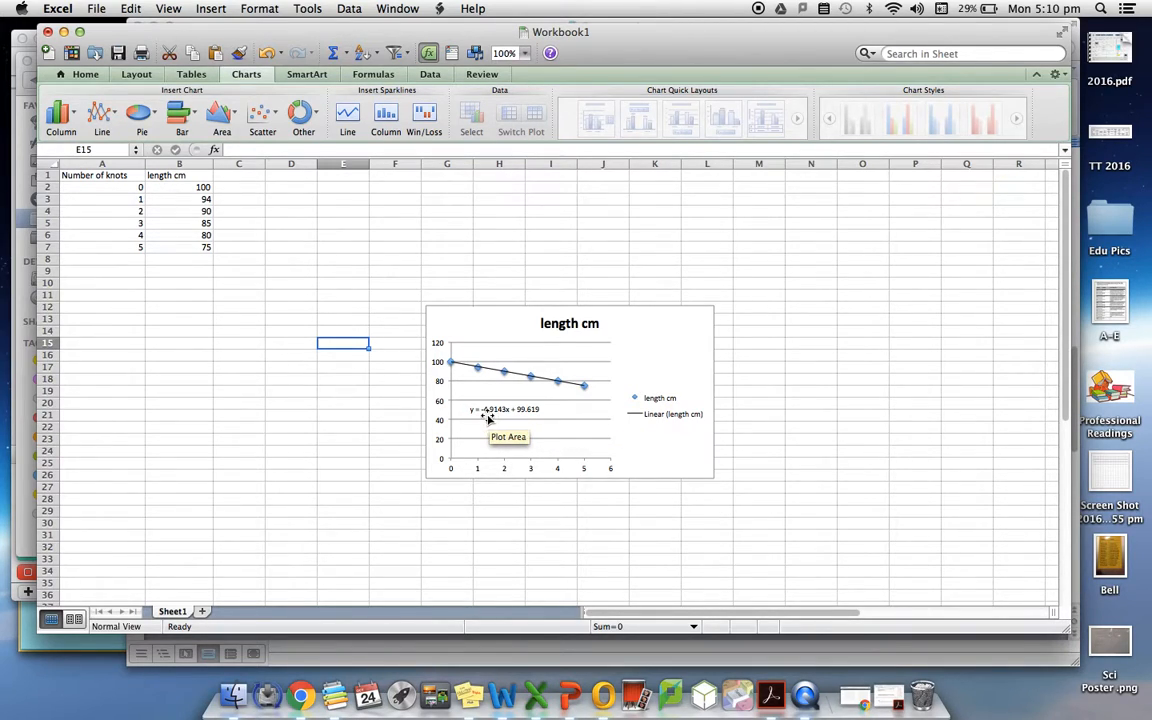
pyautogui.click(393, 245)
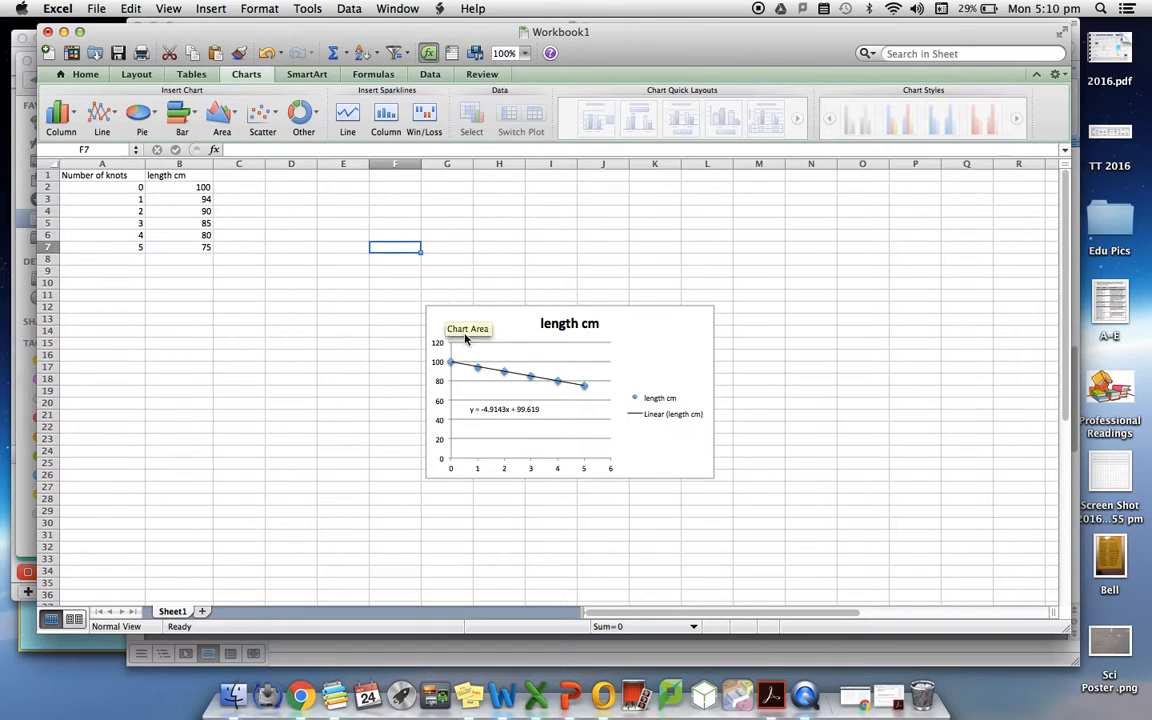
# Arrange the workbook and the Word document side by side, and place the cursor after "Now – Open up an EXCEL Spread sheet" in Word
pyautogui.moveTo(243, 34); pyautogui.dragTo(673, 58)
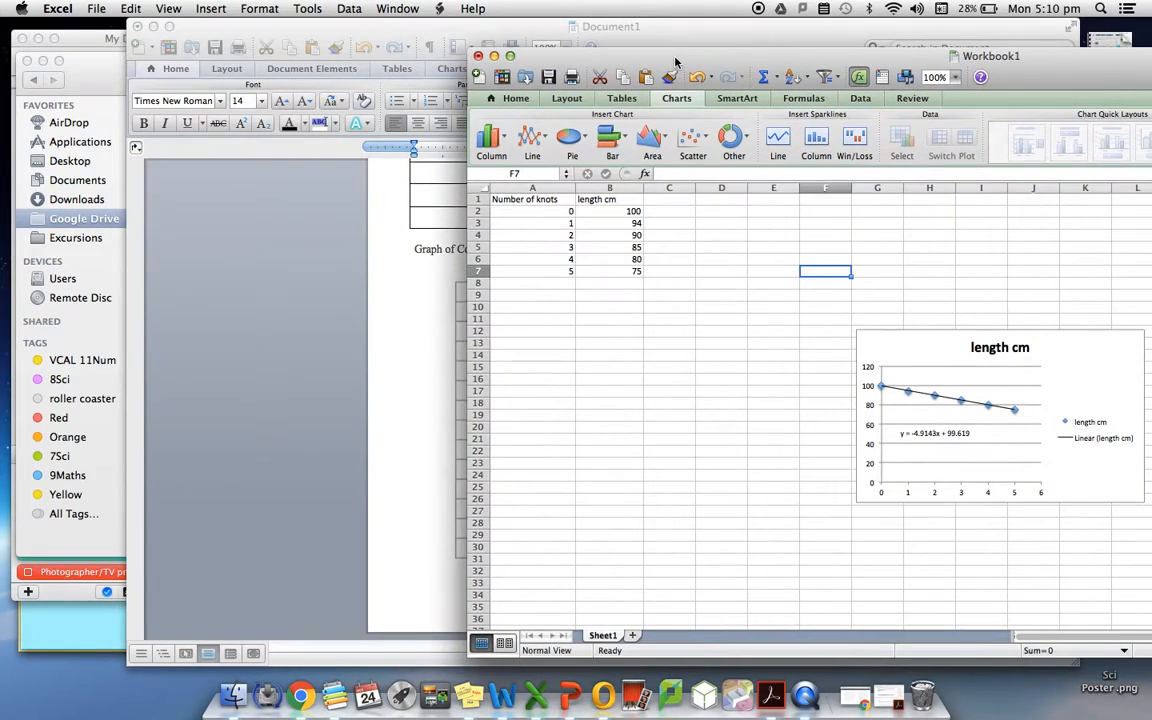
pyautogui.click(444, 323)
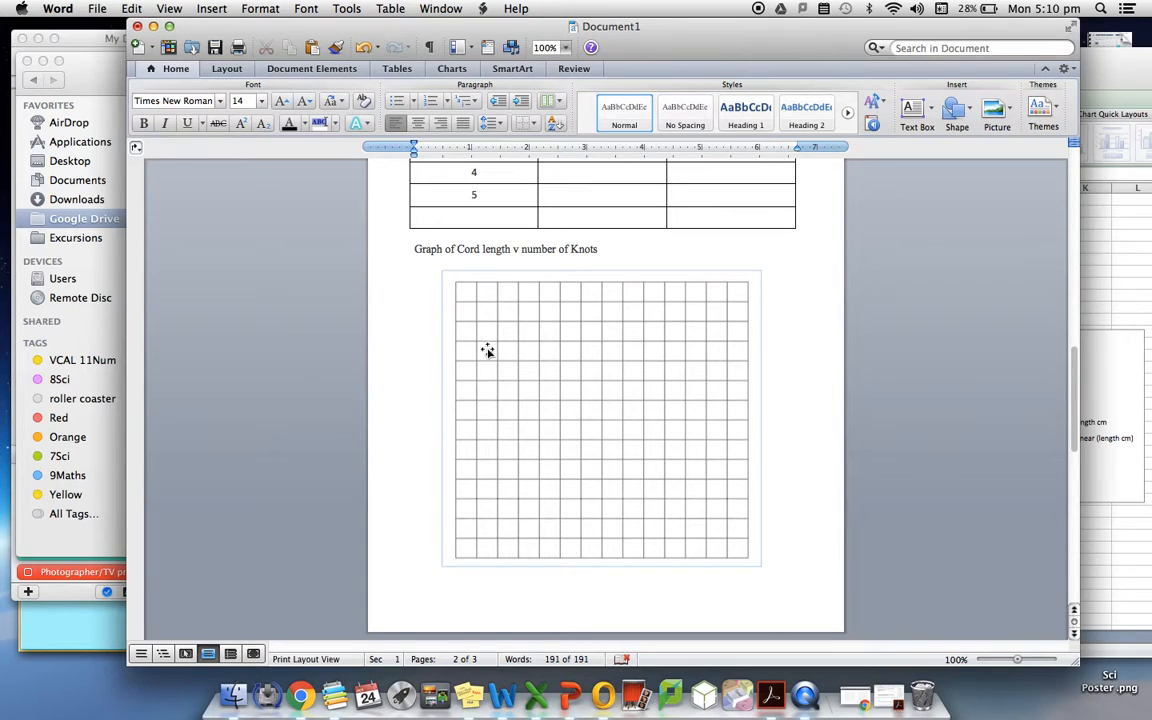
pyautogui.moveTo(620, 20); pyautogui.dragTo(251, 23)
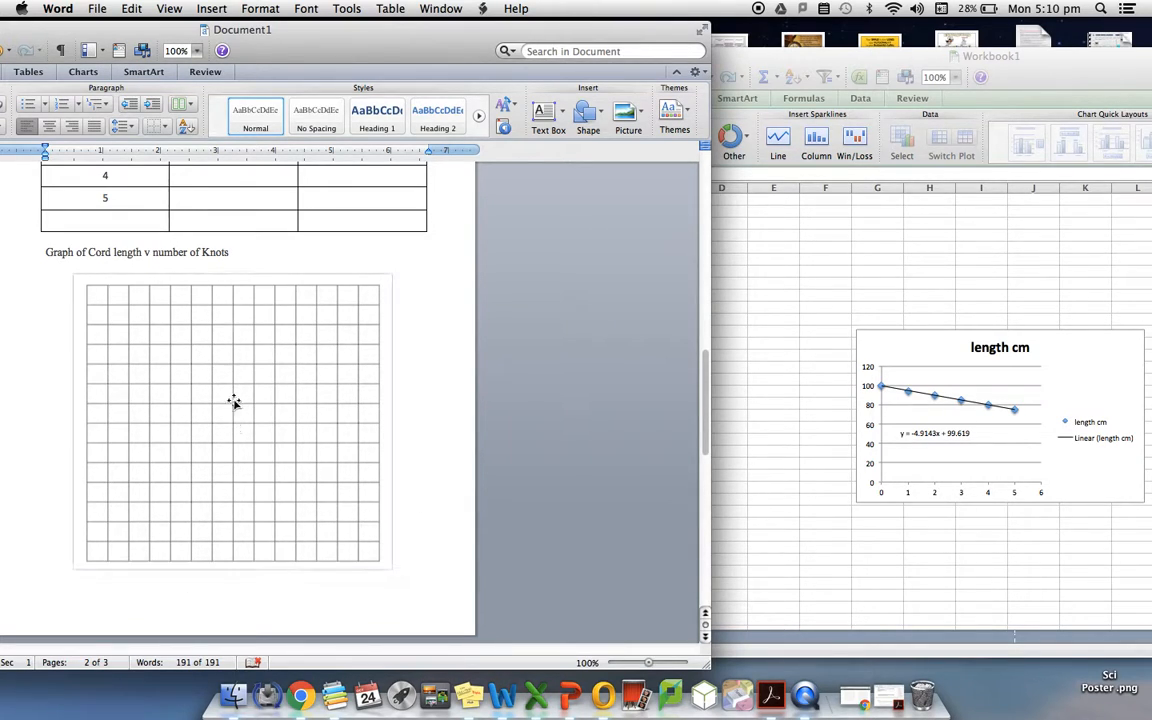
pyautogui.scroll(-5, 234, 442)
pyautogui.click(261, 373)
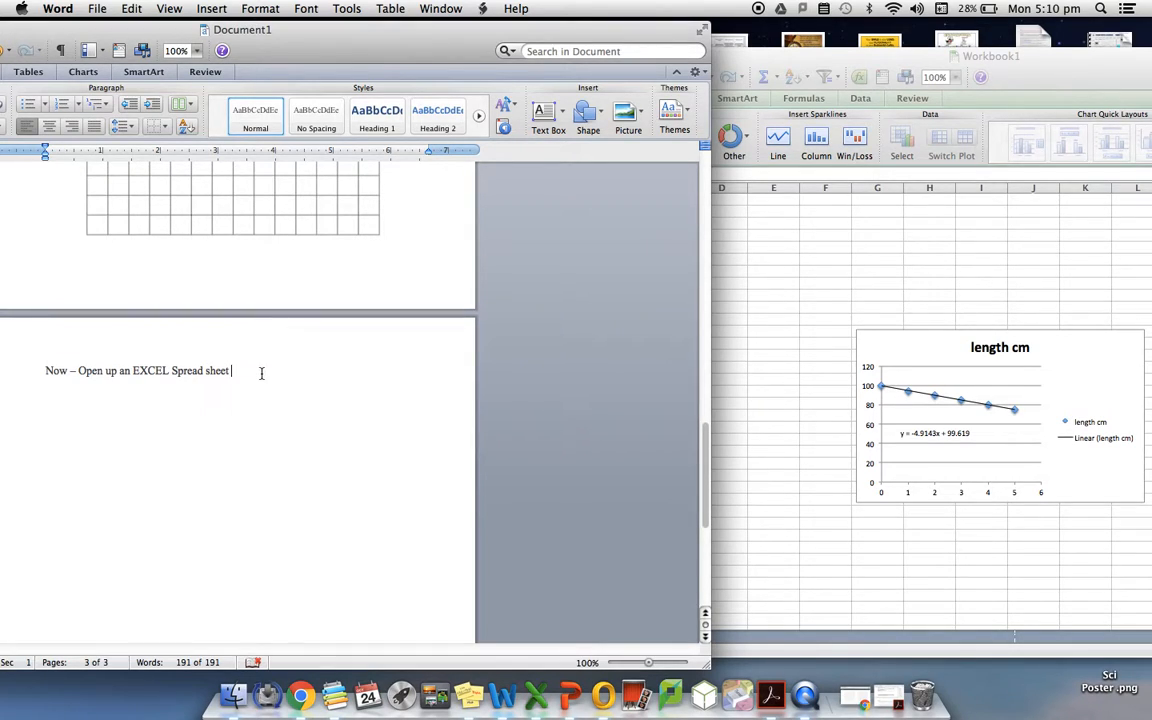
# Copy the cord length chart from Excel and paste it into the Word document below the line "Now – Open up an EXCEL Spread sheet"
pyautogui.click(797, 293)
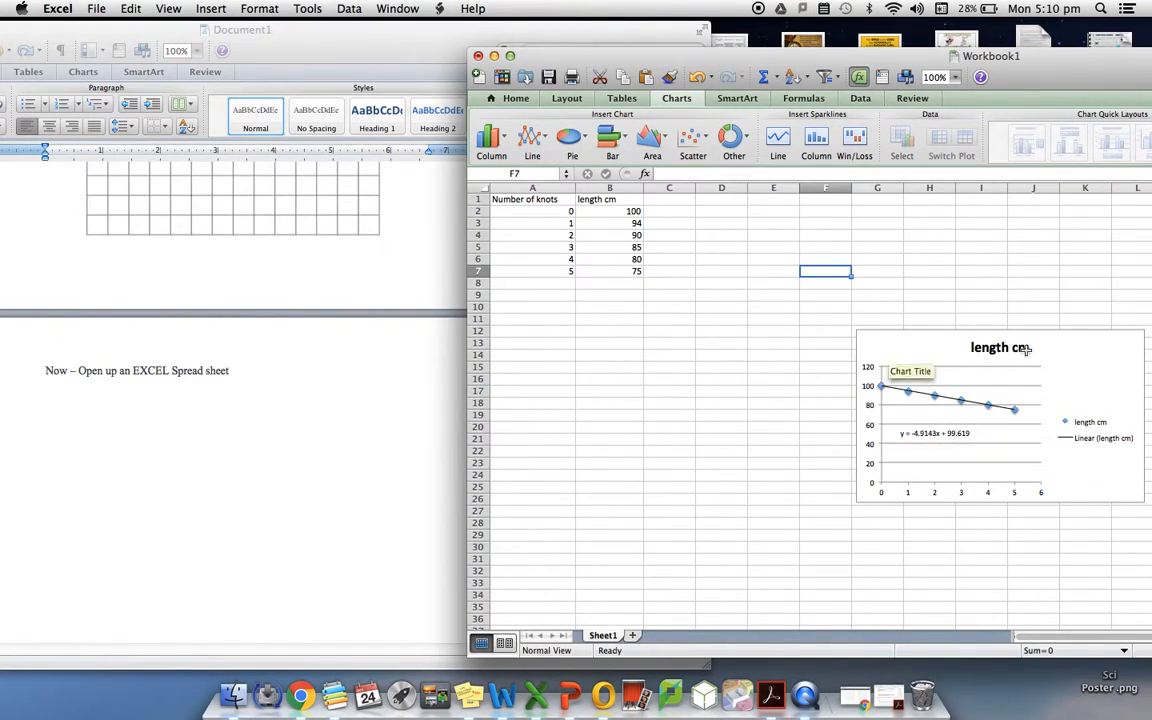
pyautogui.click(942, 354)
pyautogui.press('super+c')
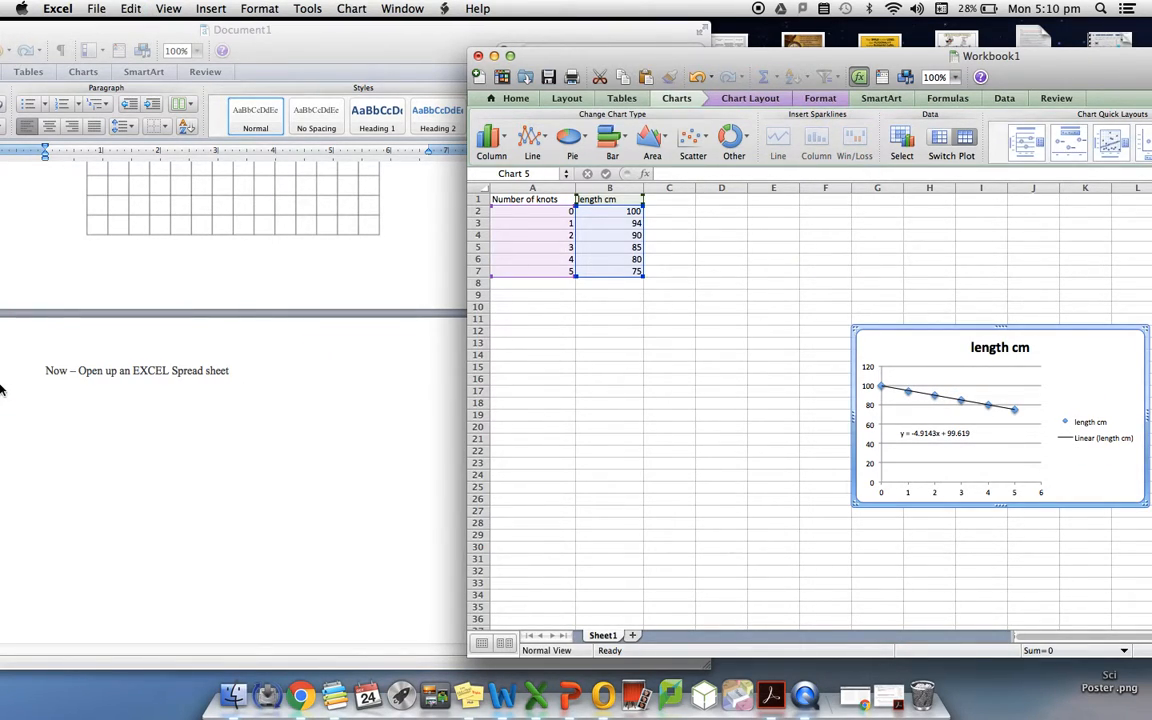
pyautogui.click(211, 417)
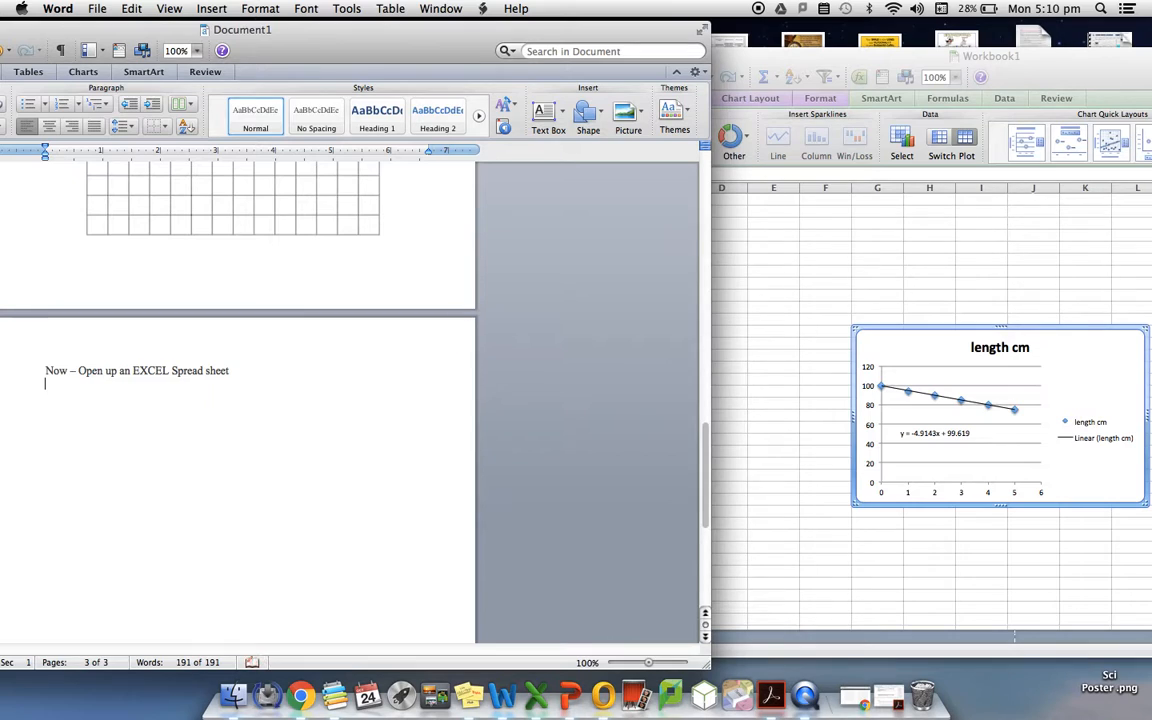
pyautogui.press('super+v')
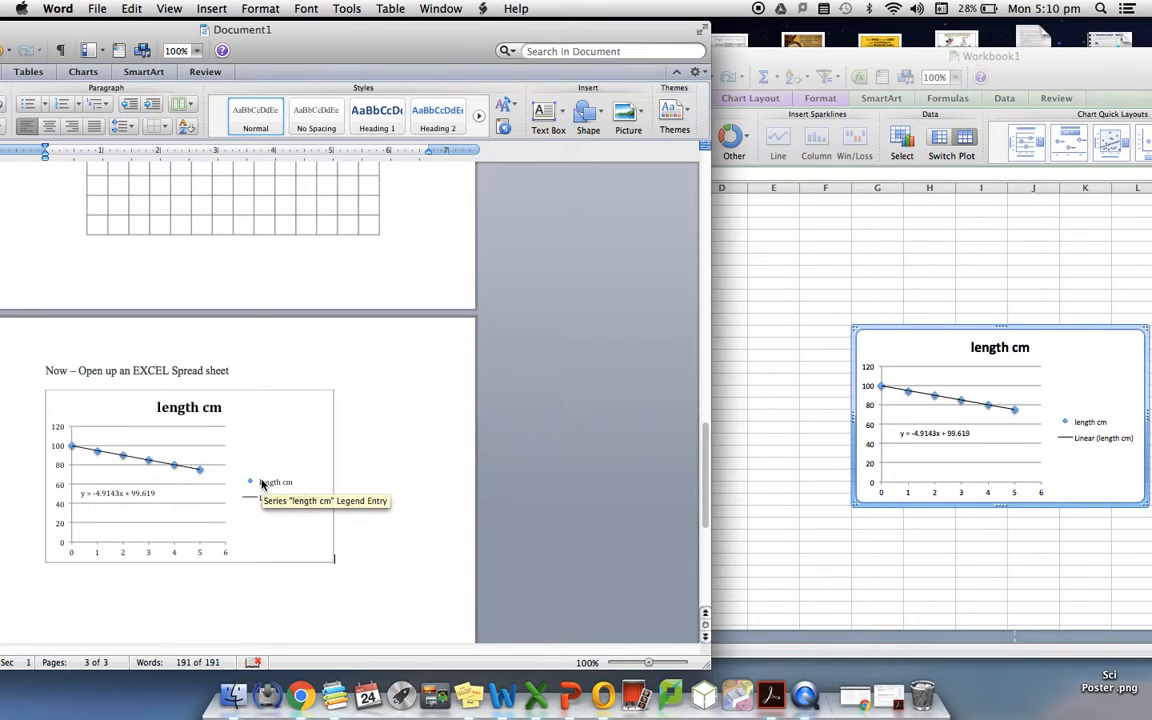
# Review the pasted chart and the blank graph grid above it in the Word document
pyautogui.scroll(-5, 401, 456)
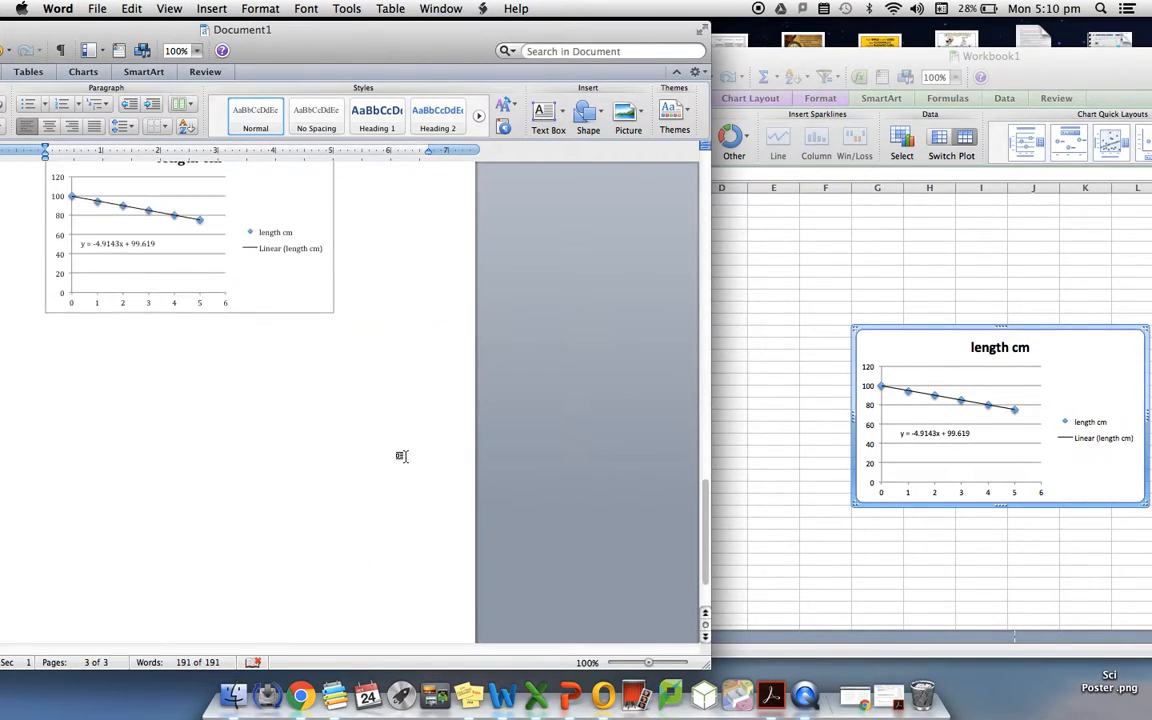
pyautogui.scroll(8, 401, 456)
pyautogui.scroll(-4, 371, 476)
pyautogui.scroll(-5, 371, 476)
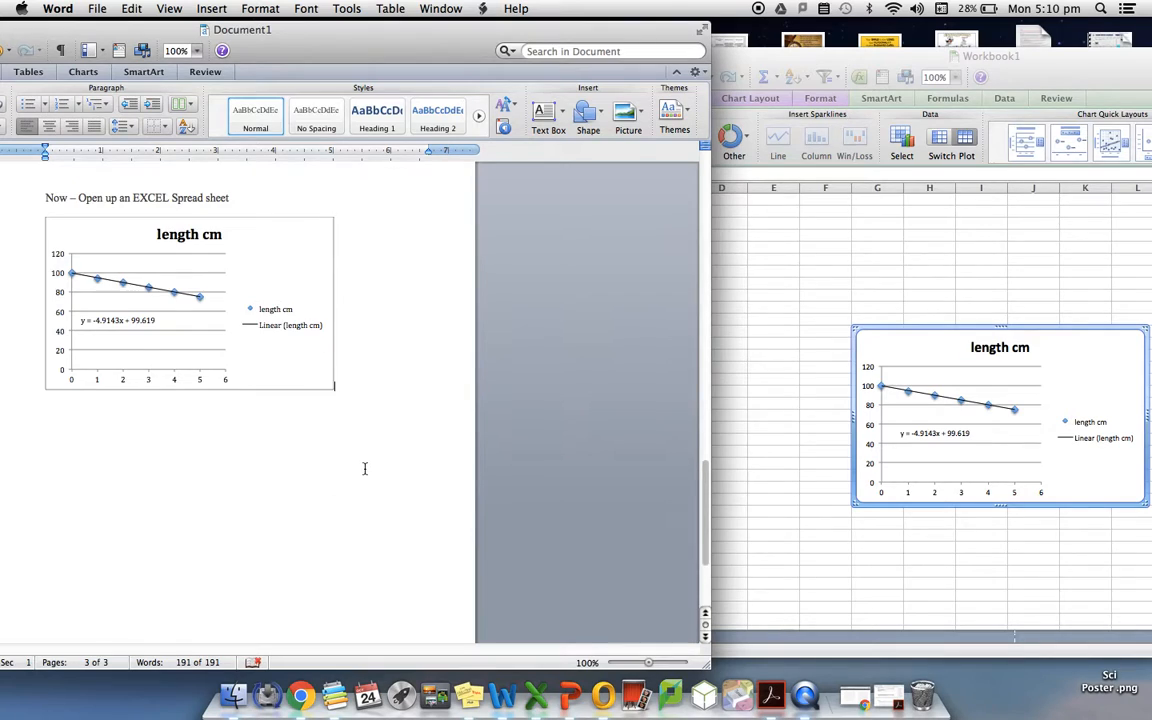
pyautogui.scroll(4, 363, 468)
pyautogui.scroll(-2, 384, 436)
pyautogui.scroll(5, 385, 437)
pyautogui.scroll(8, 378, 306)
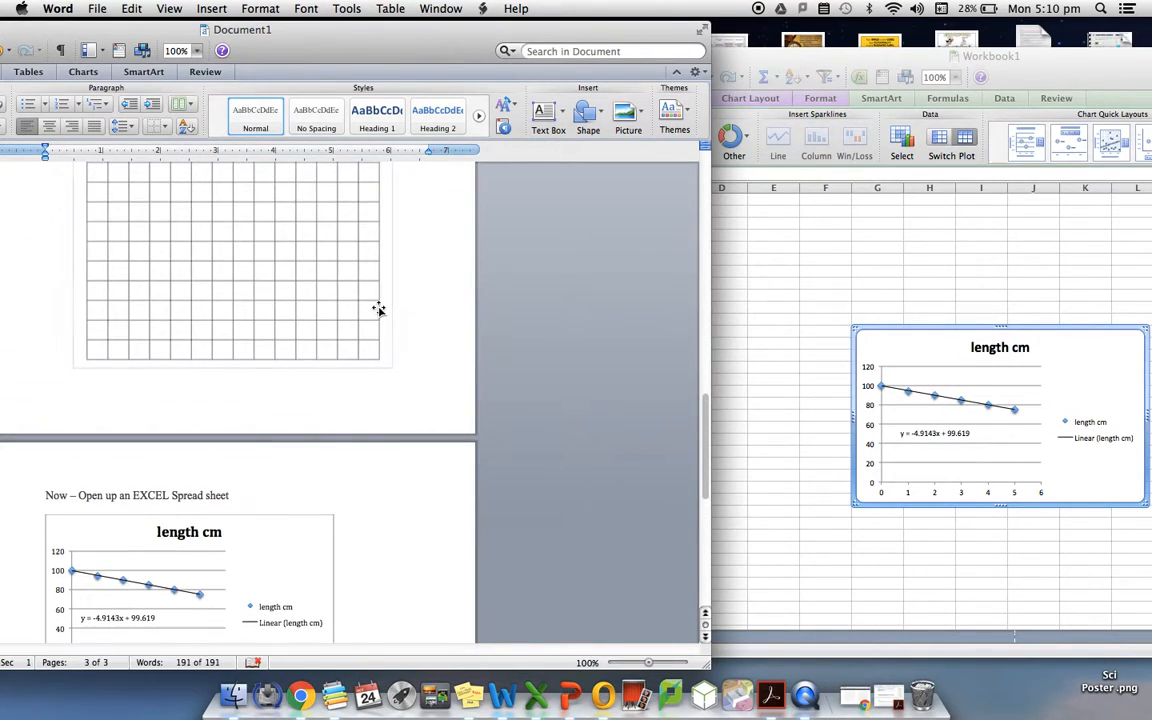
pyautogui.scroll(-12, 379, 309)
pyautogui.scroll(3, 379, 300)
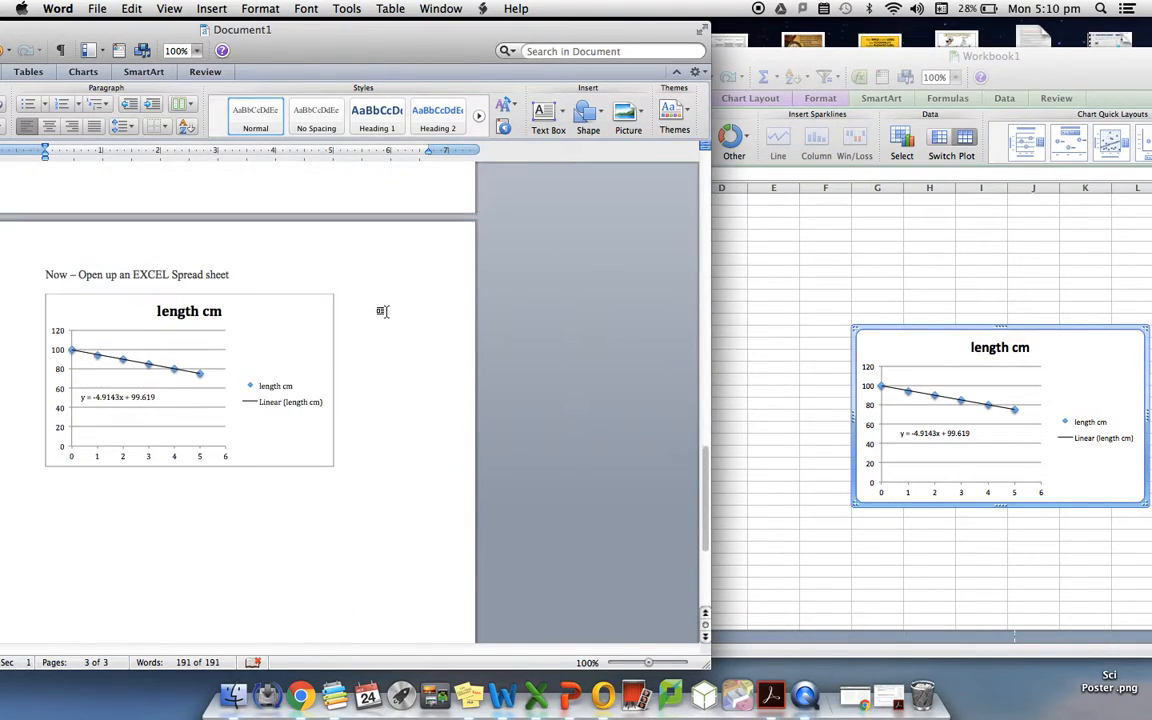